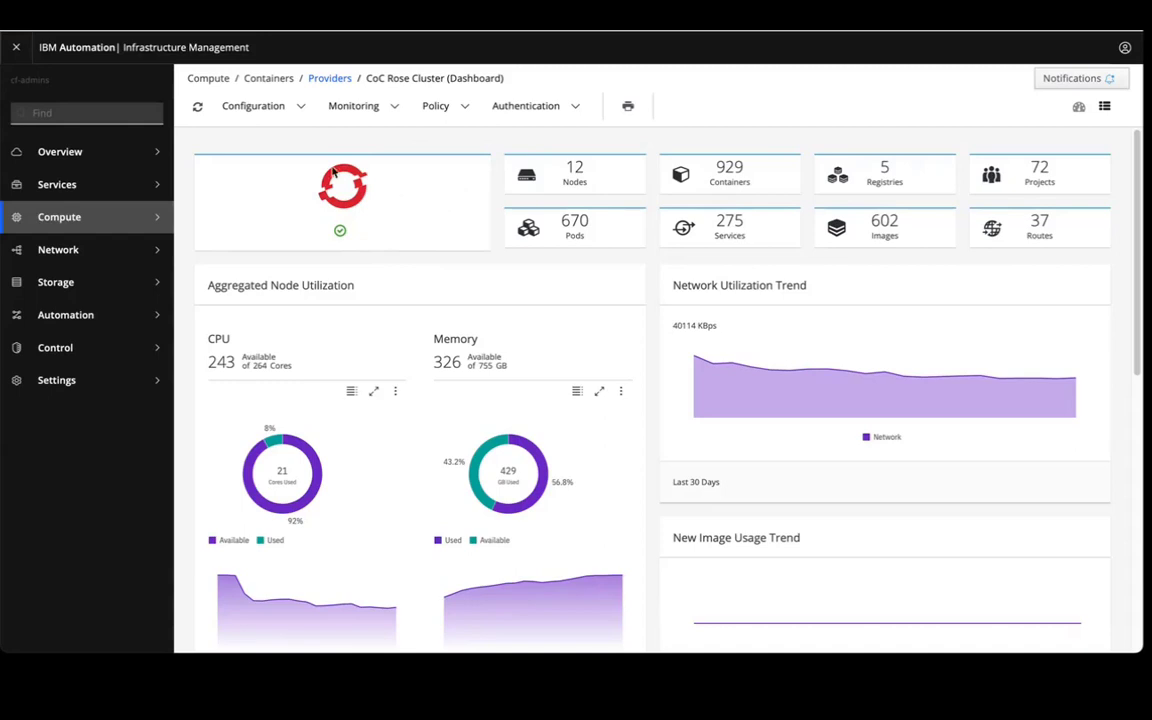
Step: Review the CoC Rose Cluster's summary information and open the application settings for the current server
left_click(1104, 106)
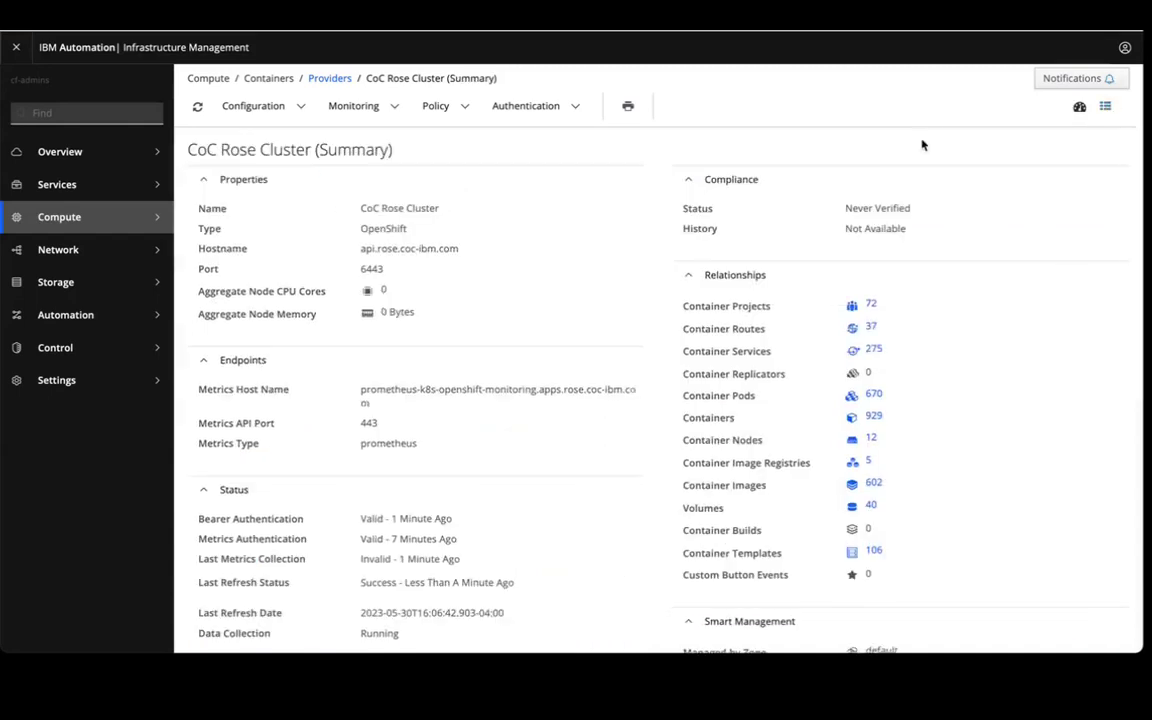
scroll(1134, 280, "down", 1)
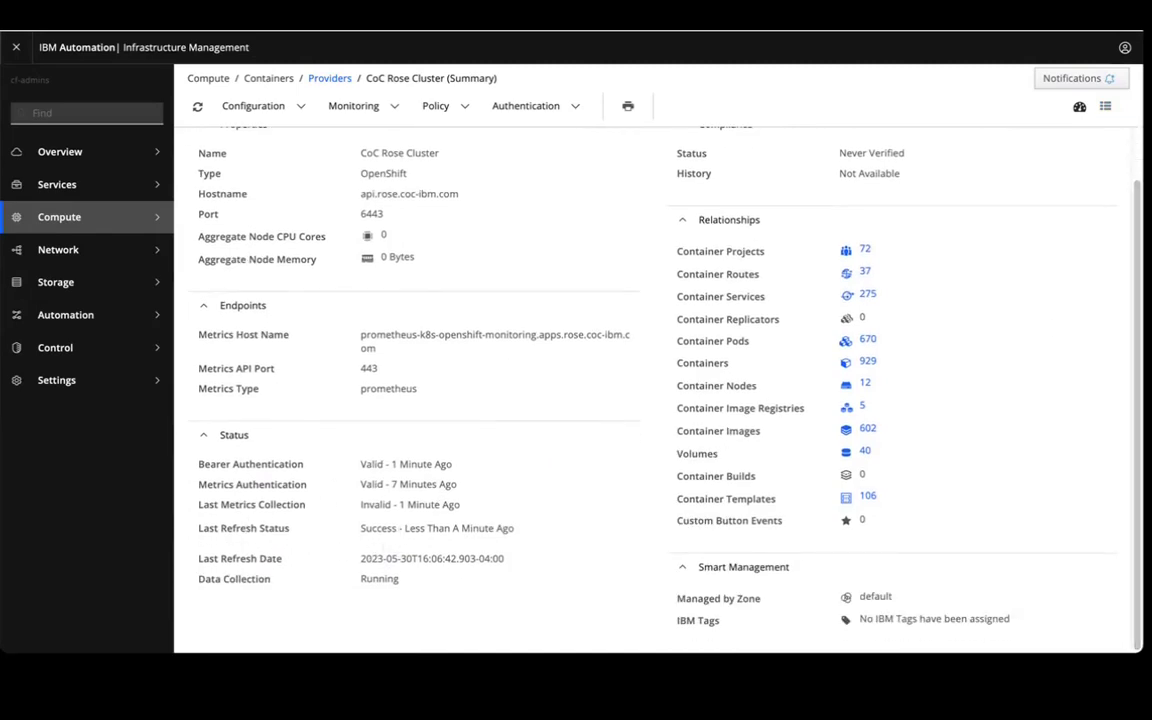
left_click(77, 390)
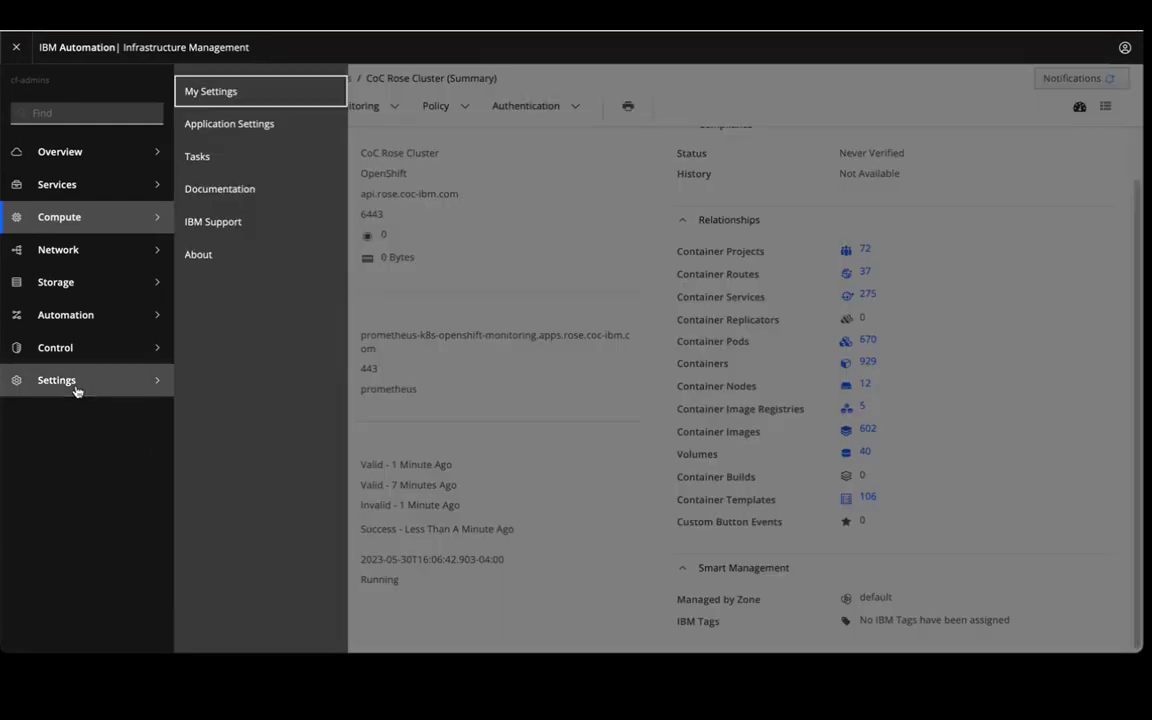
left_click(246, 128)
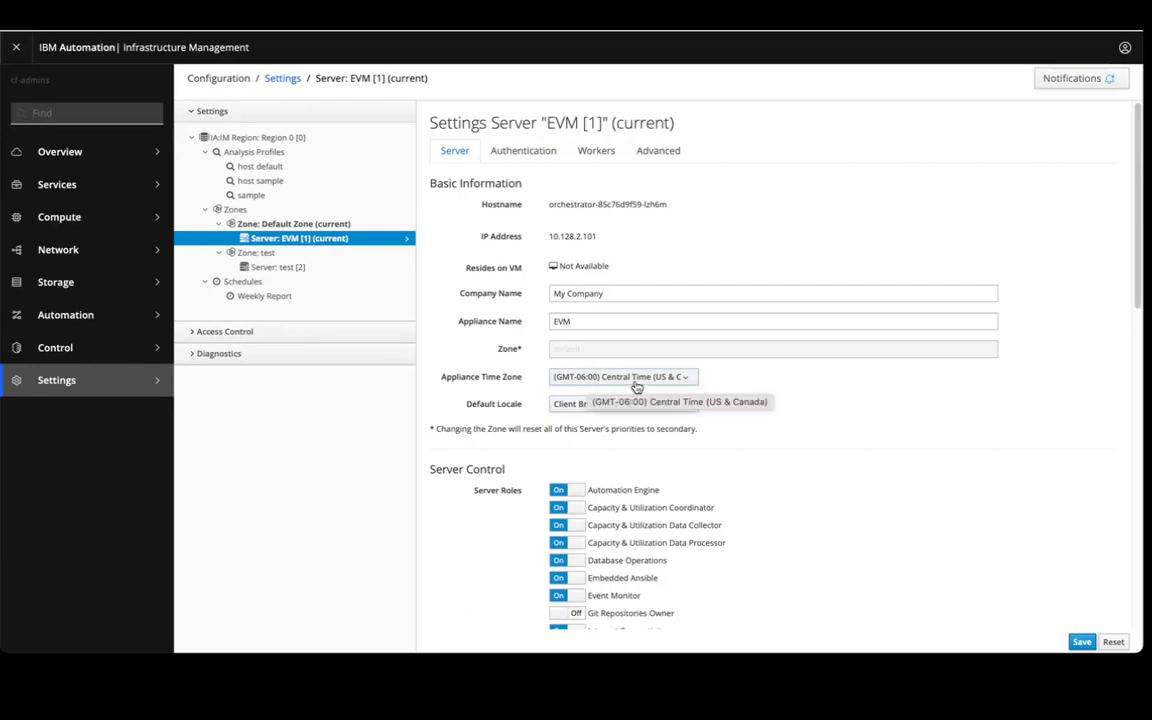
Step: Open the OpenShift Rates compute chargeback rate for editing
left_click(104, 158)
left_click(249, 196)
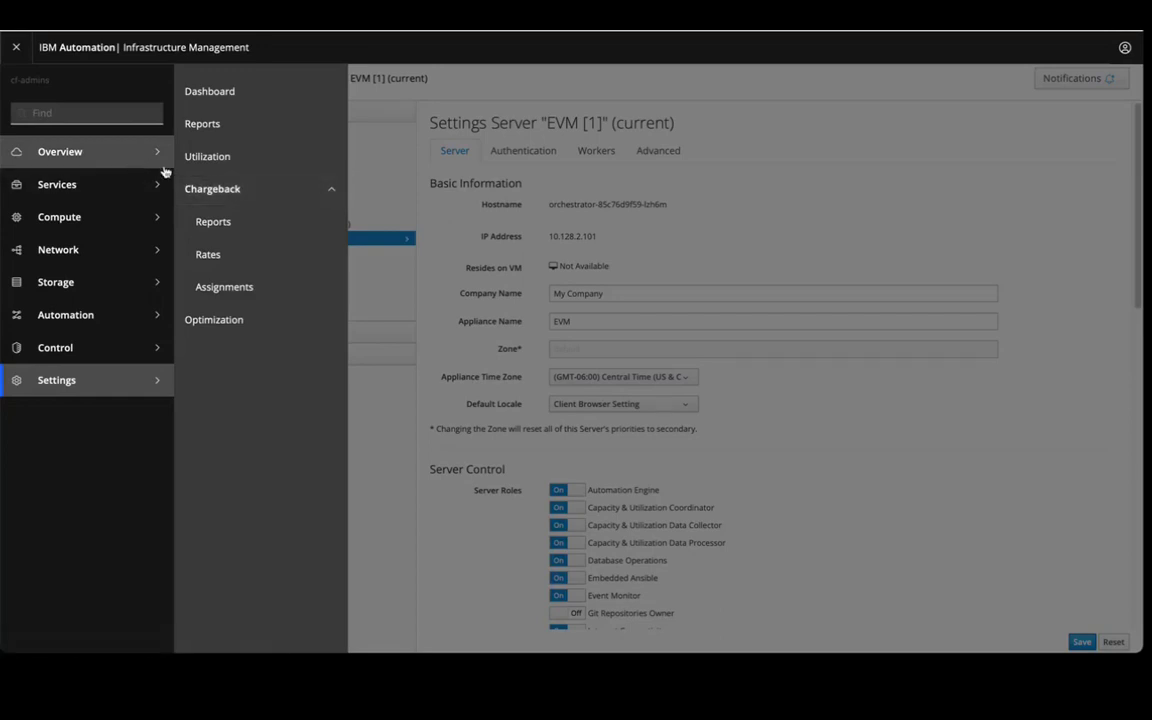
left_click(209, 252)
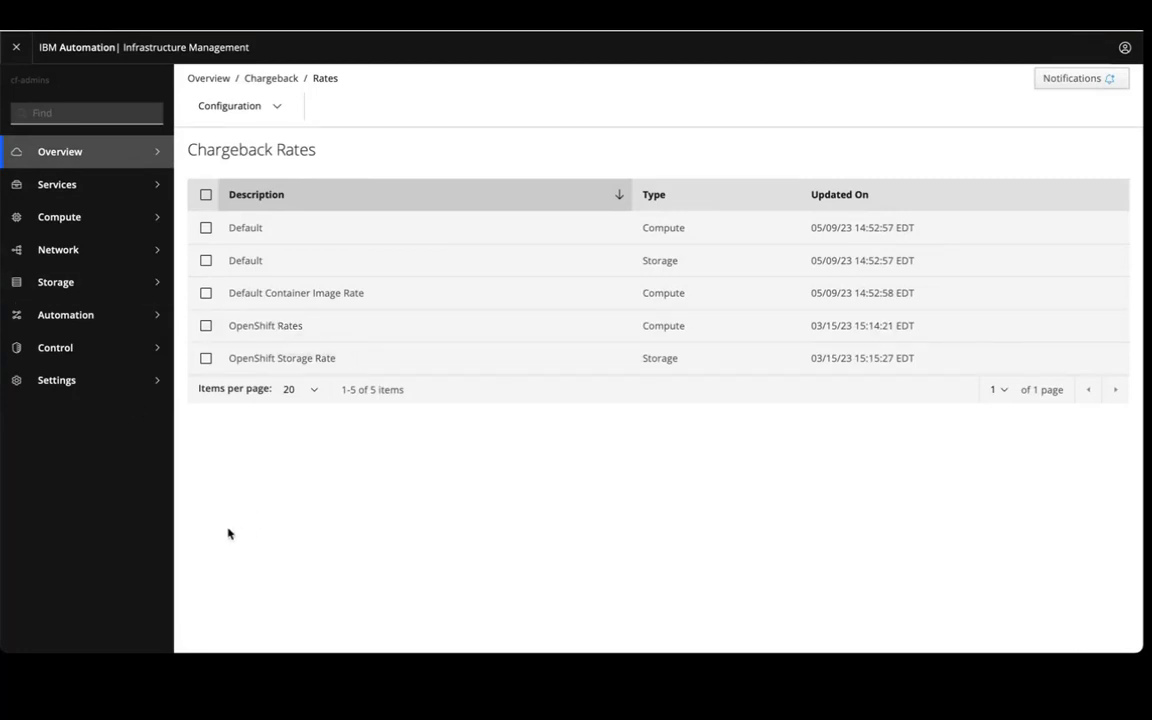
left_click(205, 327)
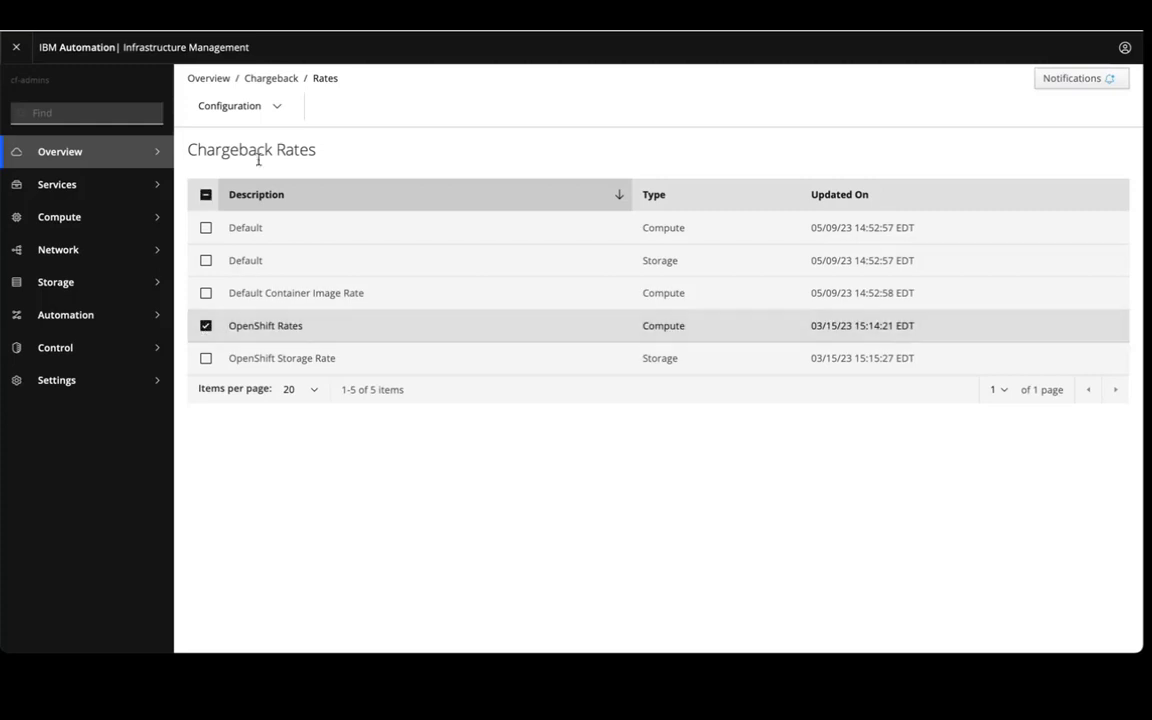
left_click(281, 109)
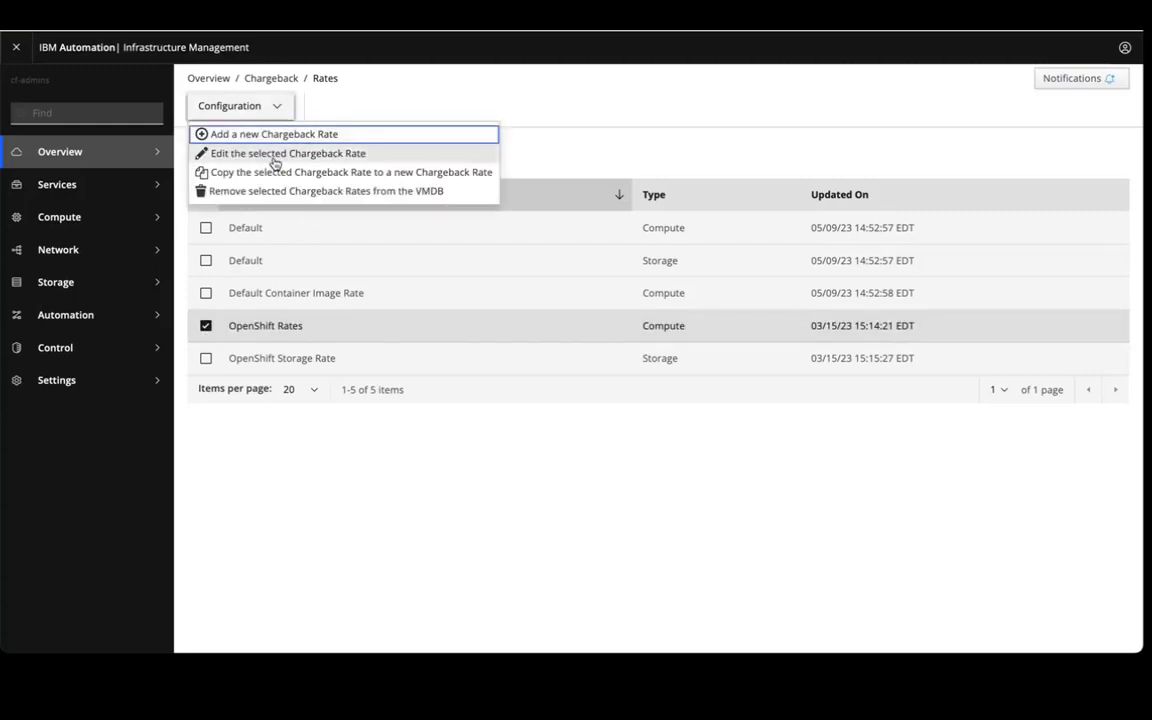
left_click(276, 156)
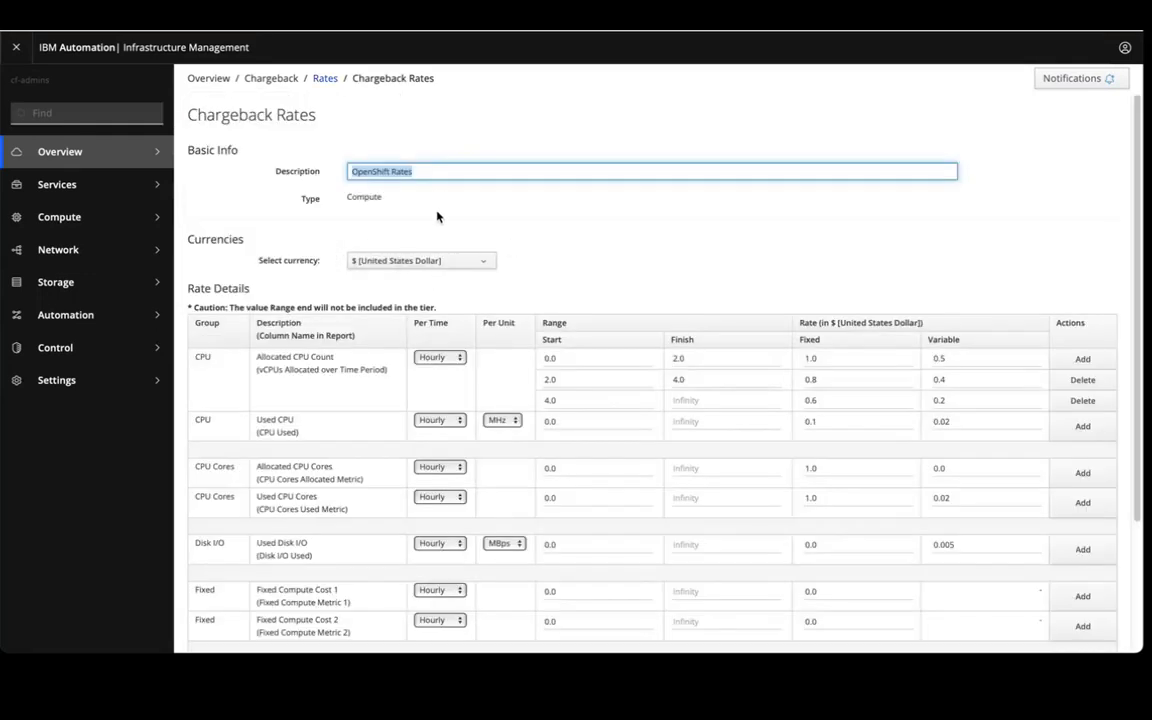
Step: Examine the currency options and rate details of OpenShift Rates, then leave the rate without saving changes
left_click(484, 264)
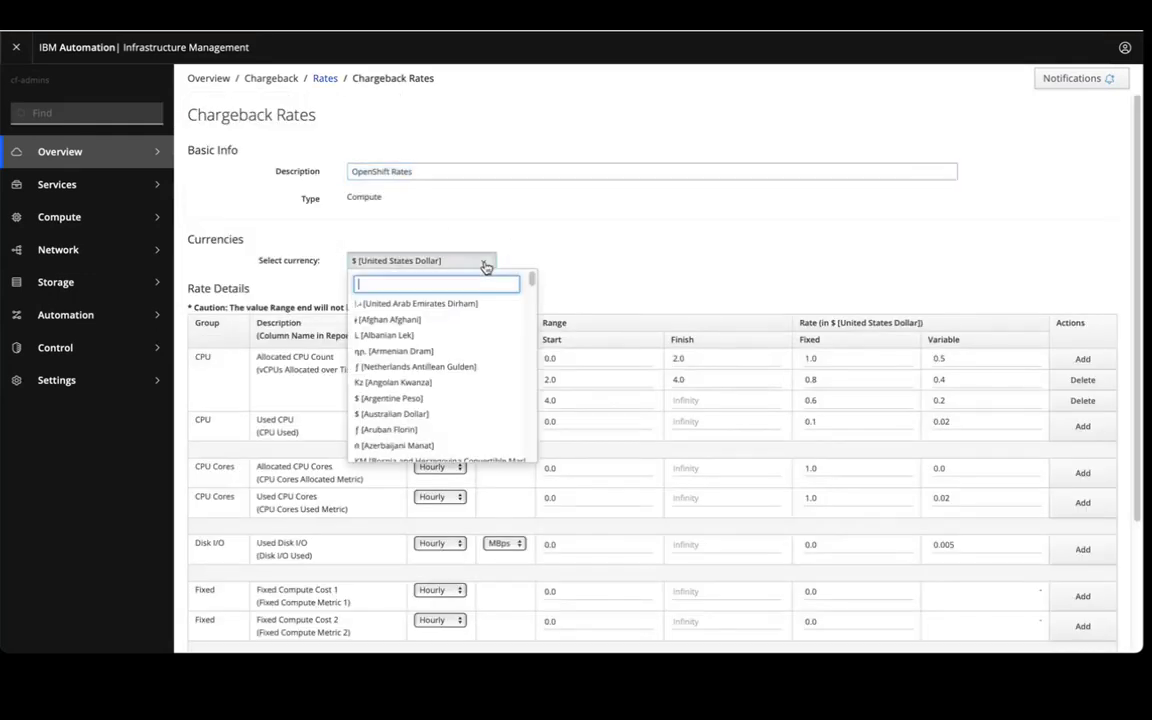
left_click(551, 259)
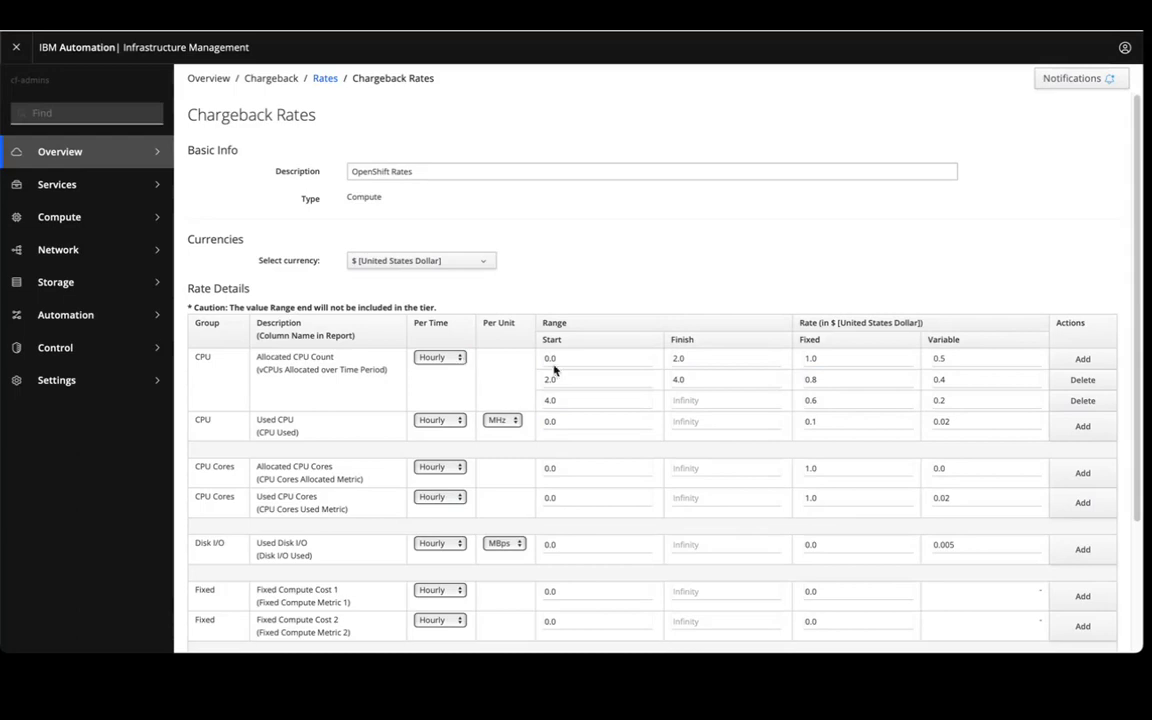
scroll(590, 368, "down", 1)
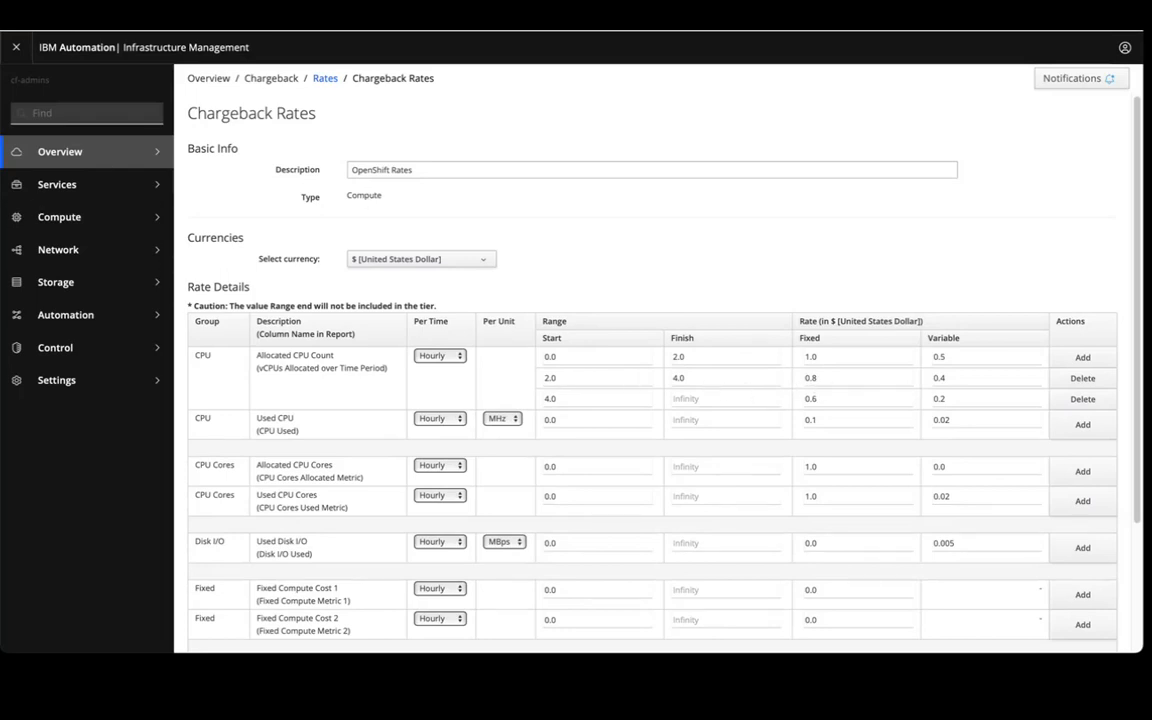
scroll(370, 249, "down", 3)
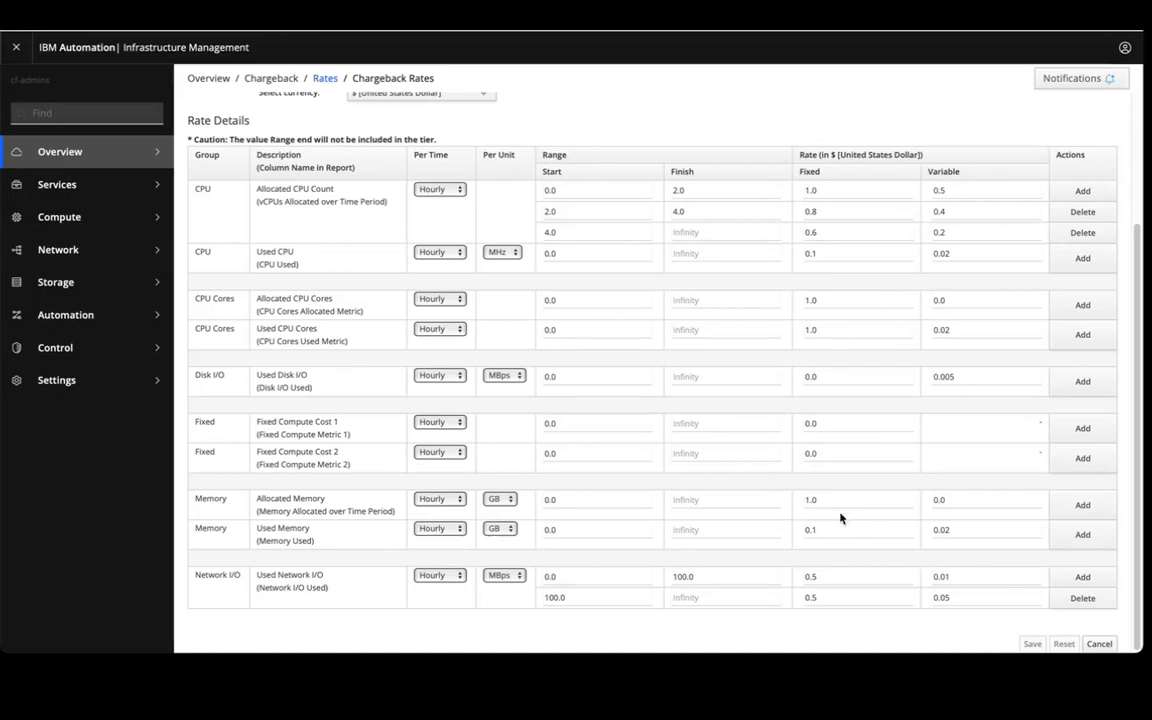
left_click(1099, 644)
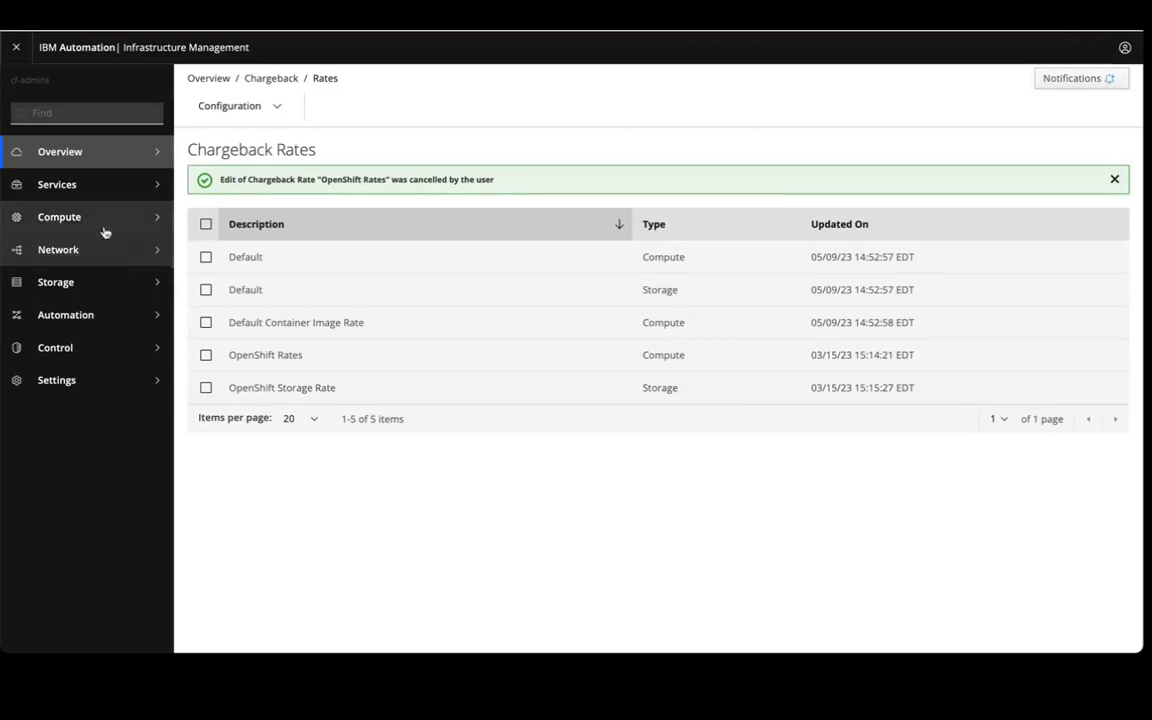
Step: Review the compute chargeback assignments for the selected providers, including the rate choices for CoC Rose Cluster
left_click(121, 155)
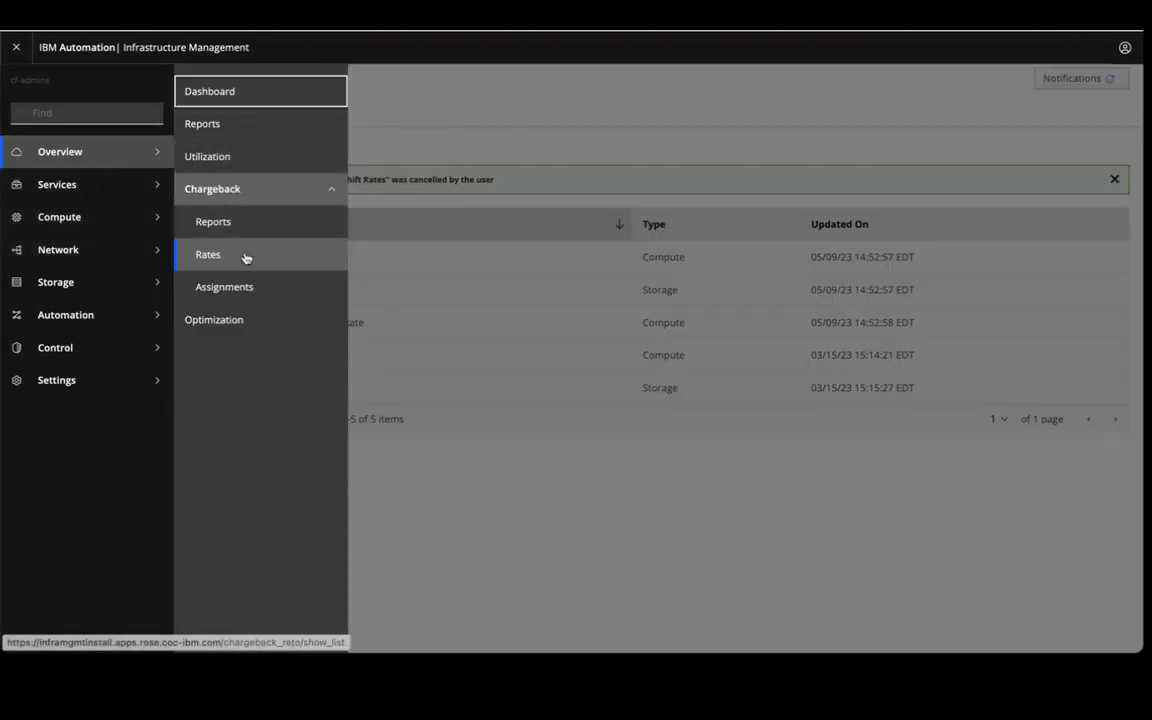
left_click(248, 289)
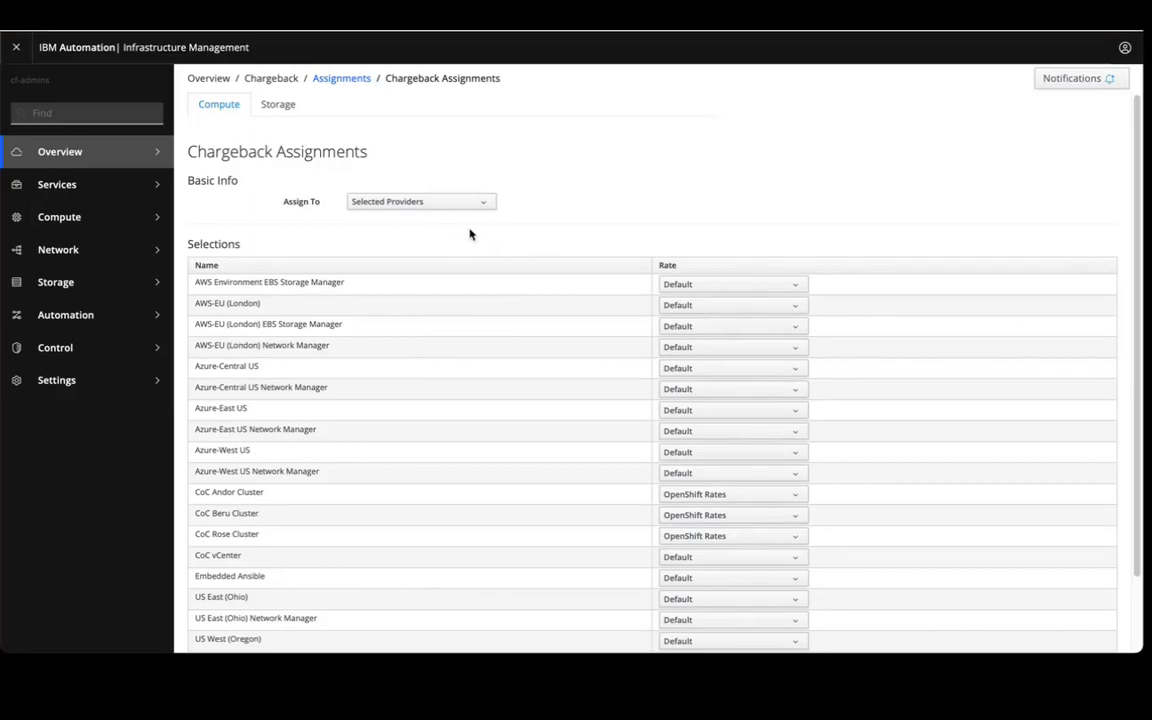
scroll(676, 234, "down", 2)
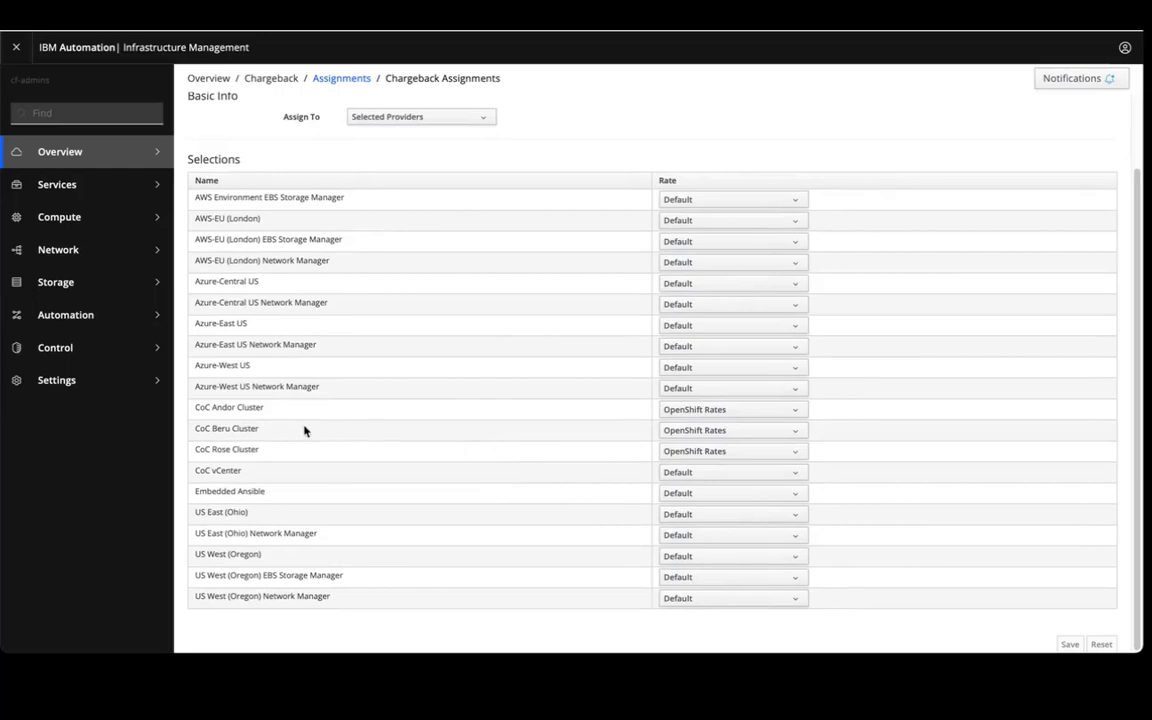
left_click(730, 454)
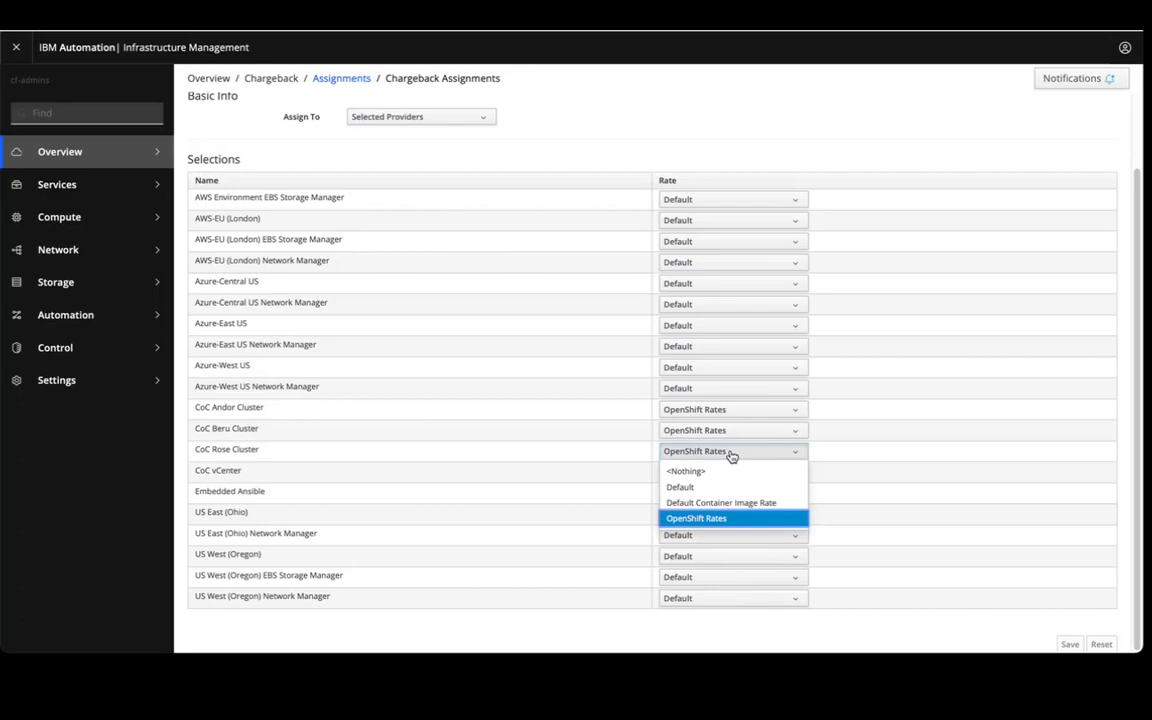
left_click(869, 449)
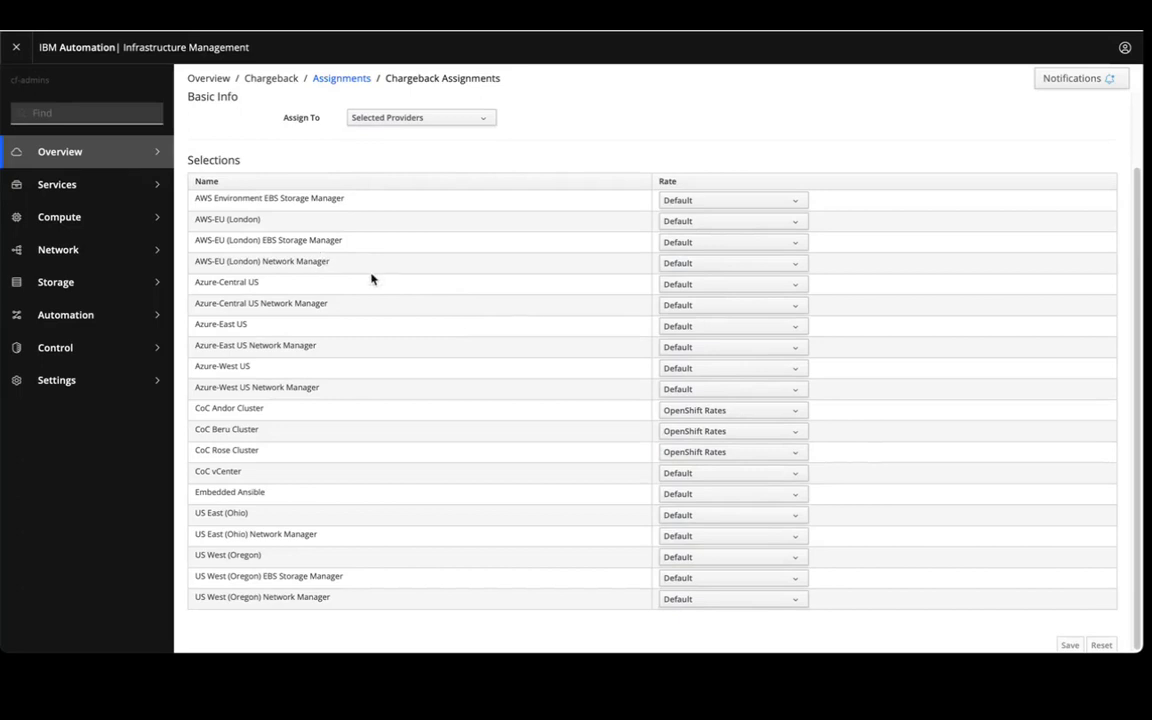
scroll(379, 279, "up", 1)
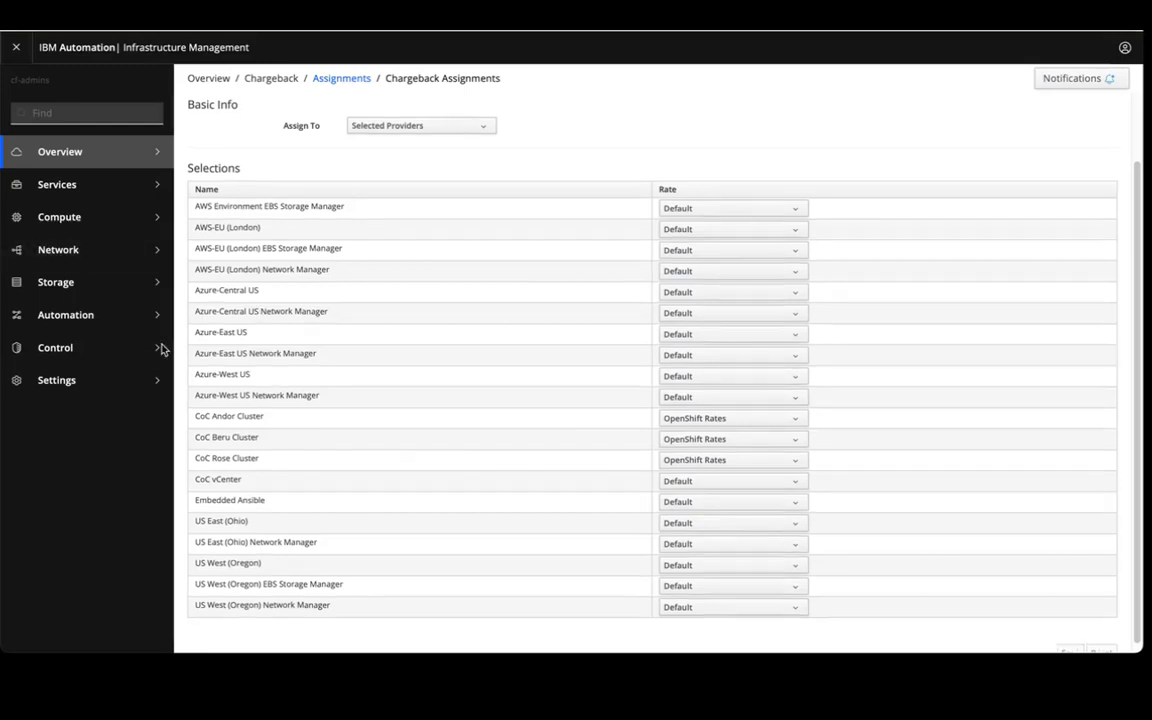
Step: Start adding a new report in the Custom reports folder under IBM (All Groups)
left_click(136, 159)
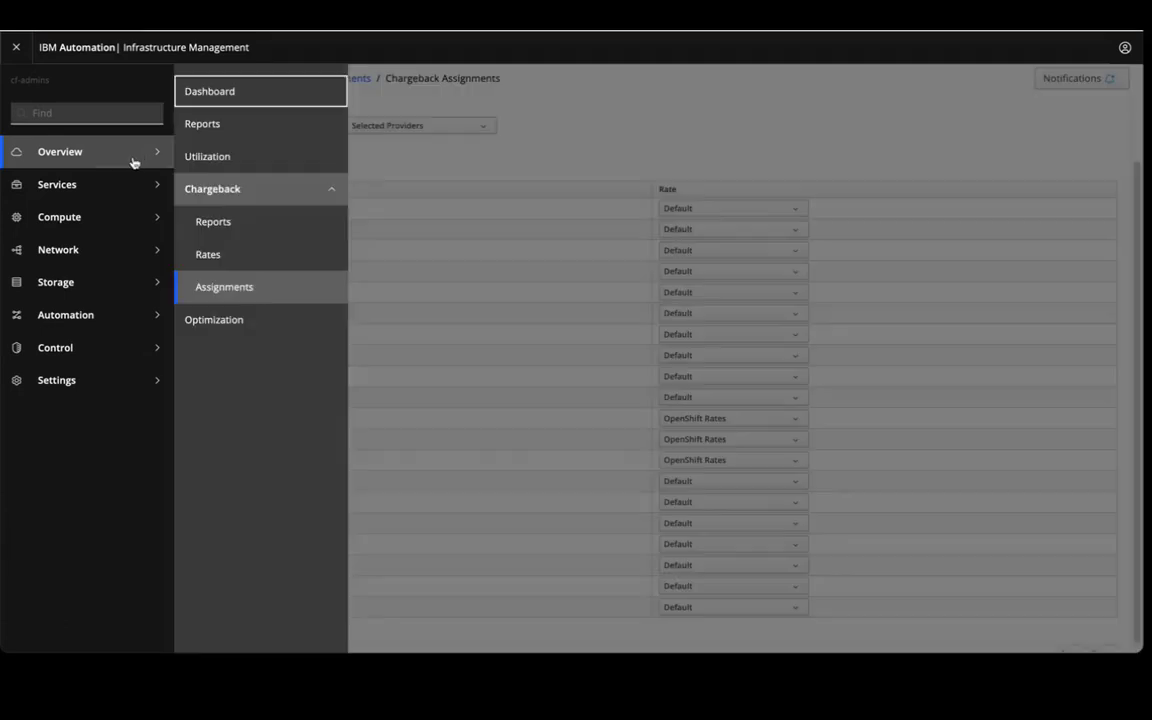
left_click(236, 134)
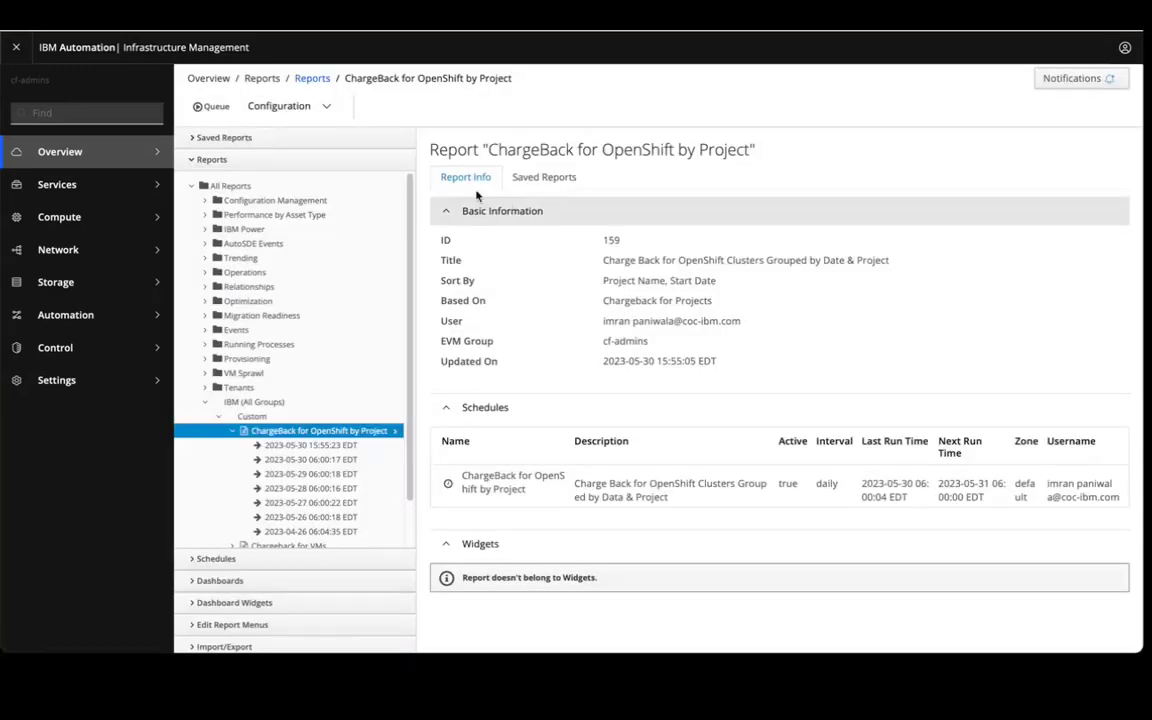
left_click(254, 416)
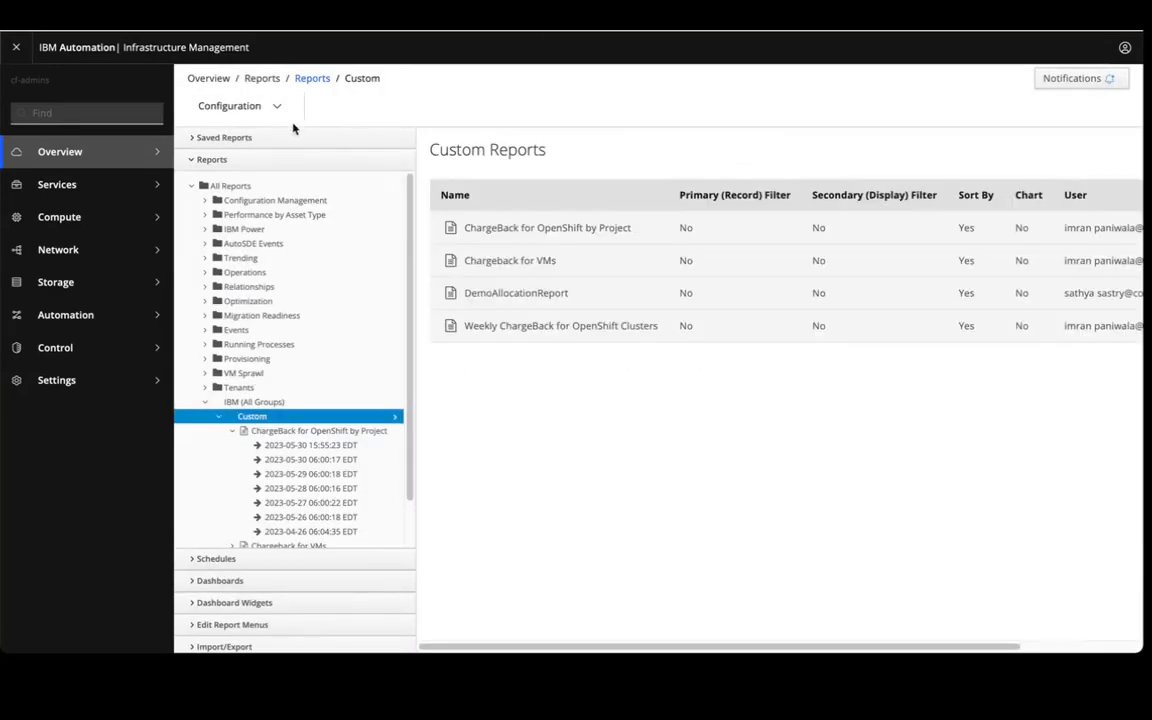
left_click(276, 110)
left_click(257, 140)
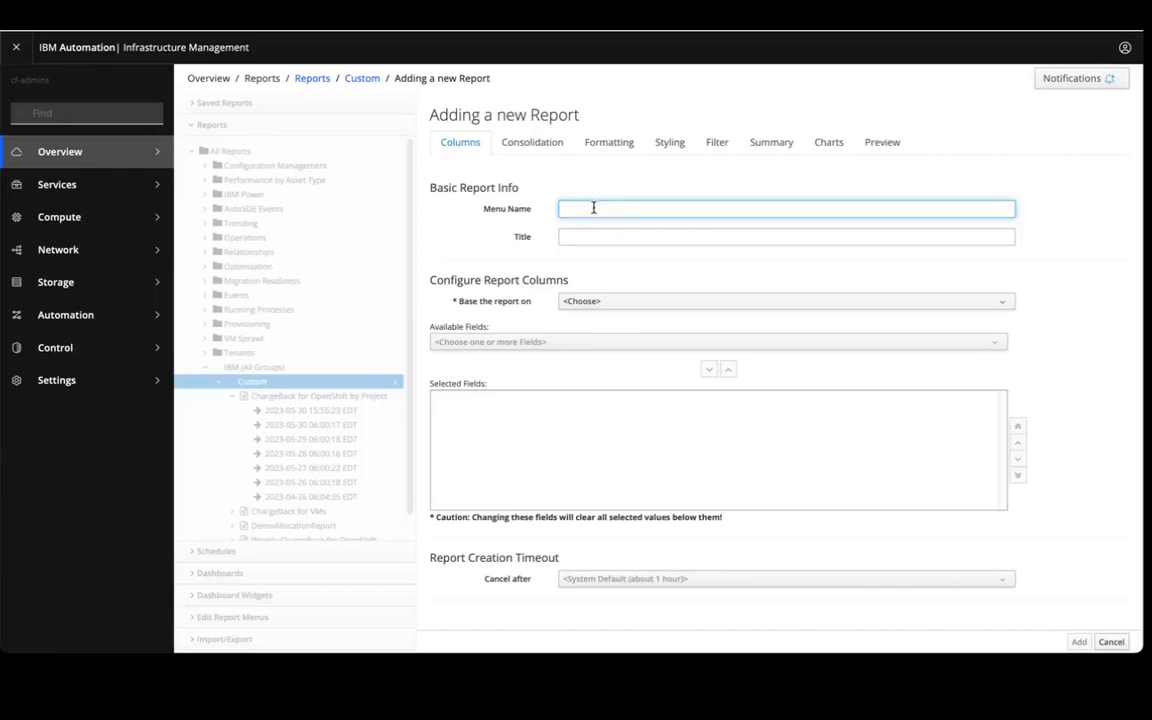
Step: Set the menu name and title to "Chargeback report for OCP - Rose AIOPS" and base the report on Chargeback for Projects
type("Chargeback report for OCP - Rose AIOPS")
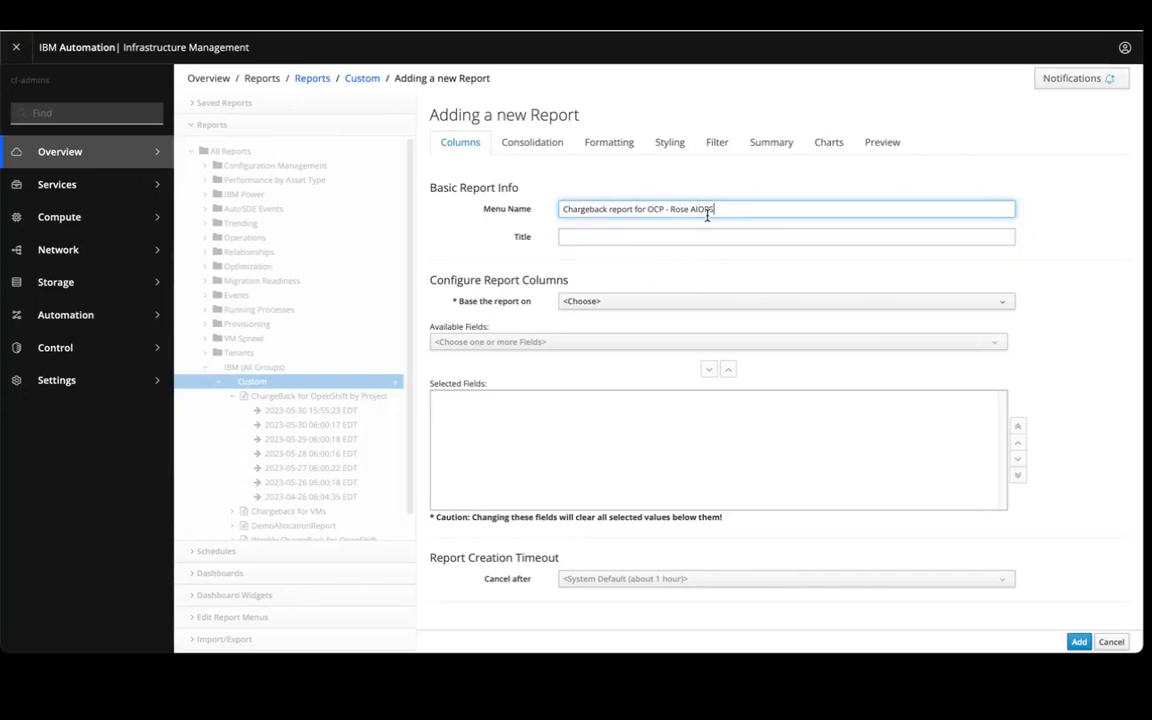
left_click(638, 235)
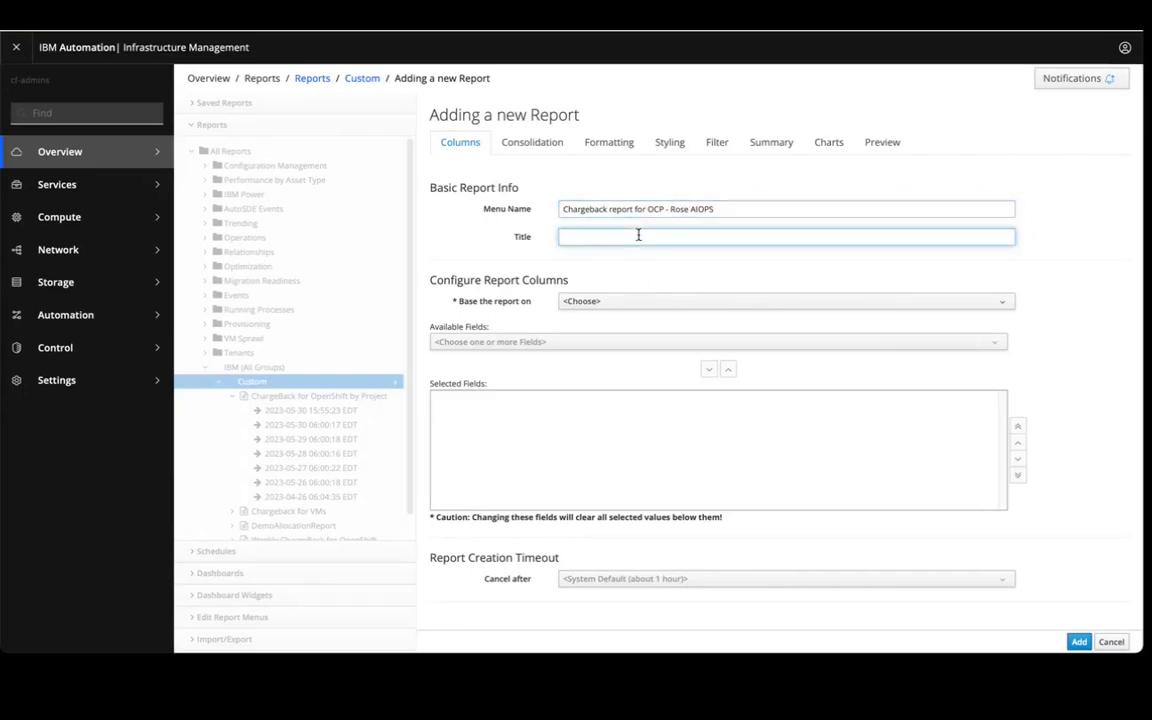
type("Chargeback report for OCP - Rose AIOPS")
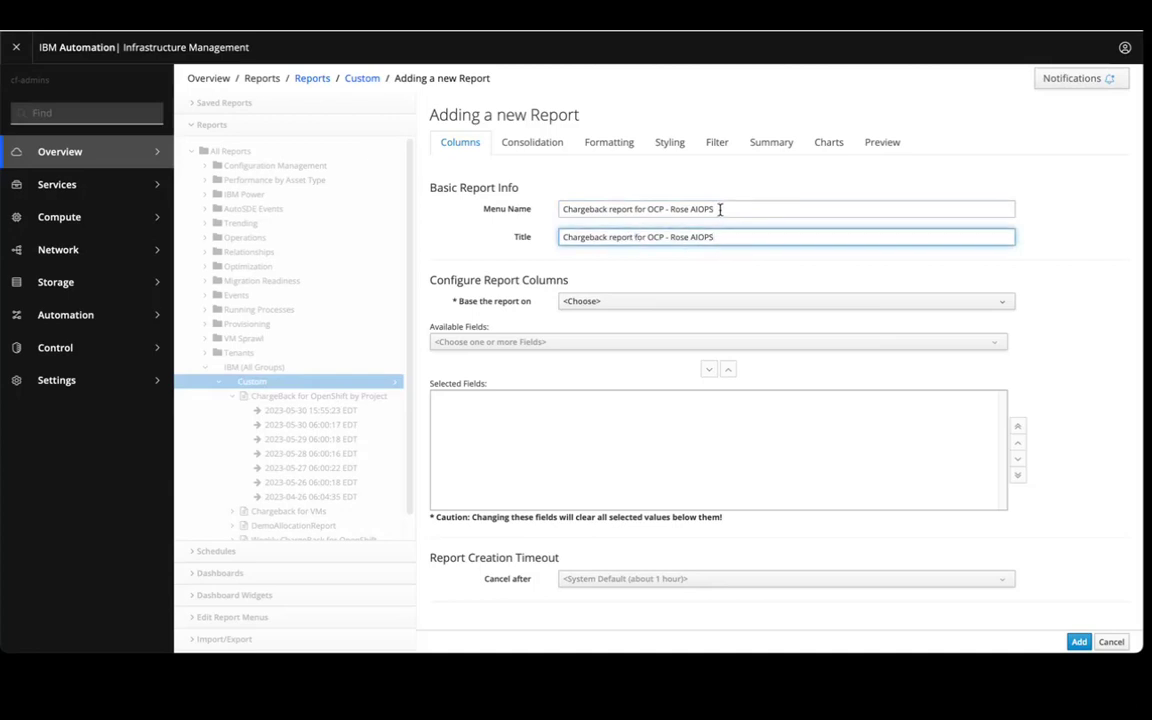
left_click(657, 303)
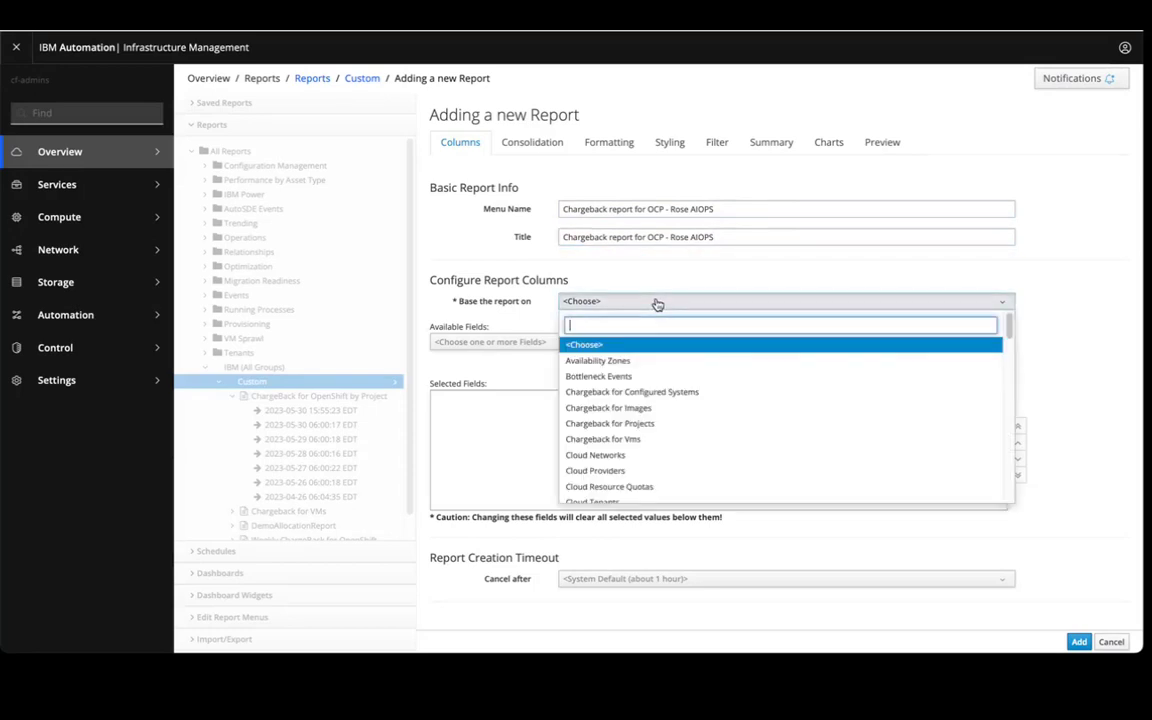
left_click(657, 425)
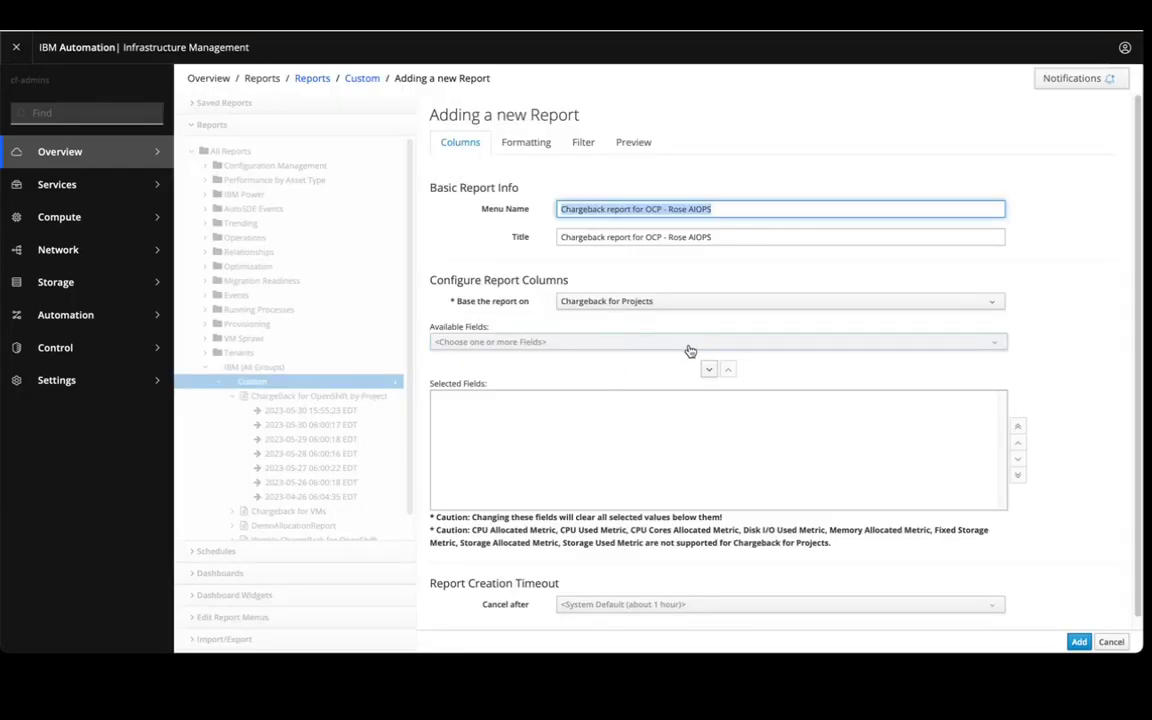
Step: Choose the CPU Cores Used Cost, Metric and Rate fields, plus Memory Used Cost, Memory Used Rate and Memory Used
left_click(690, 345)
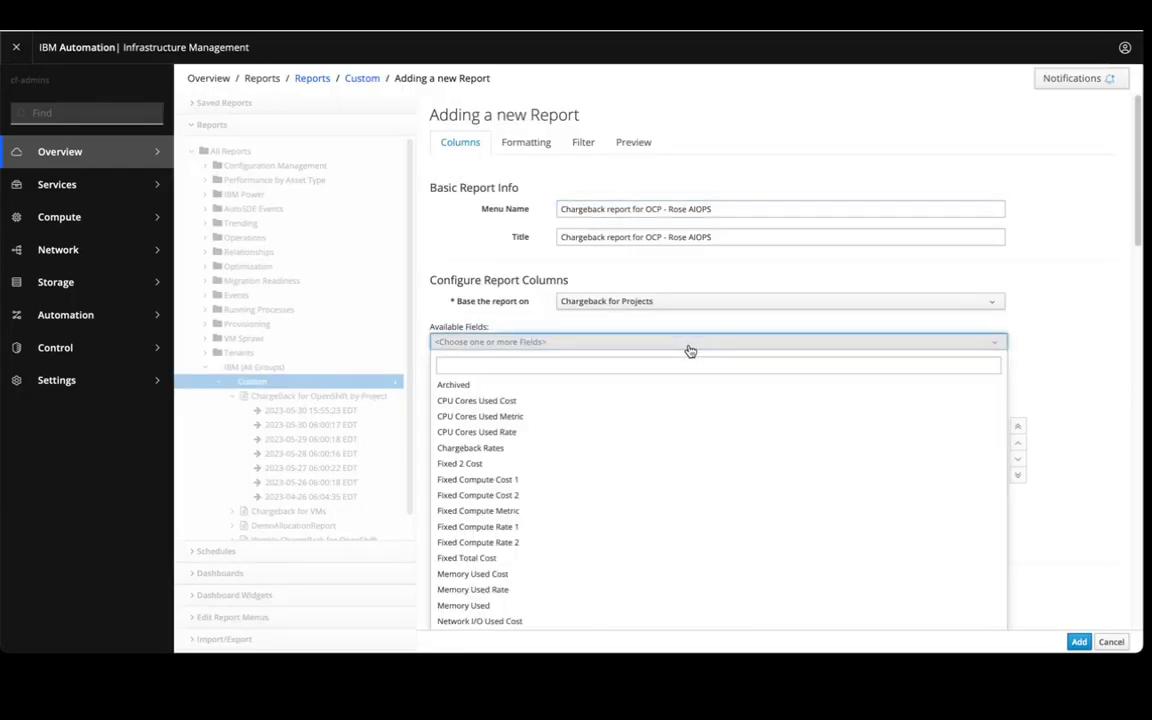
left_click(540, 402)
left_click(539, 417)
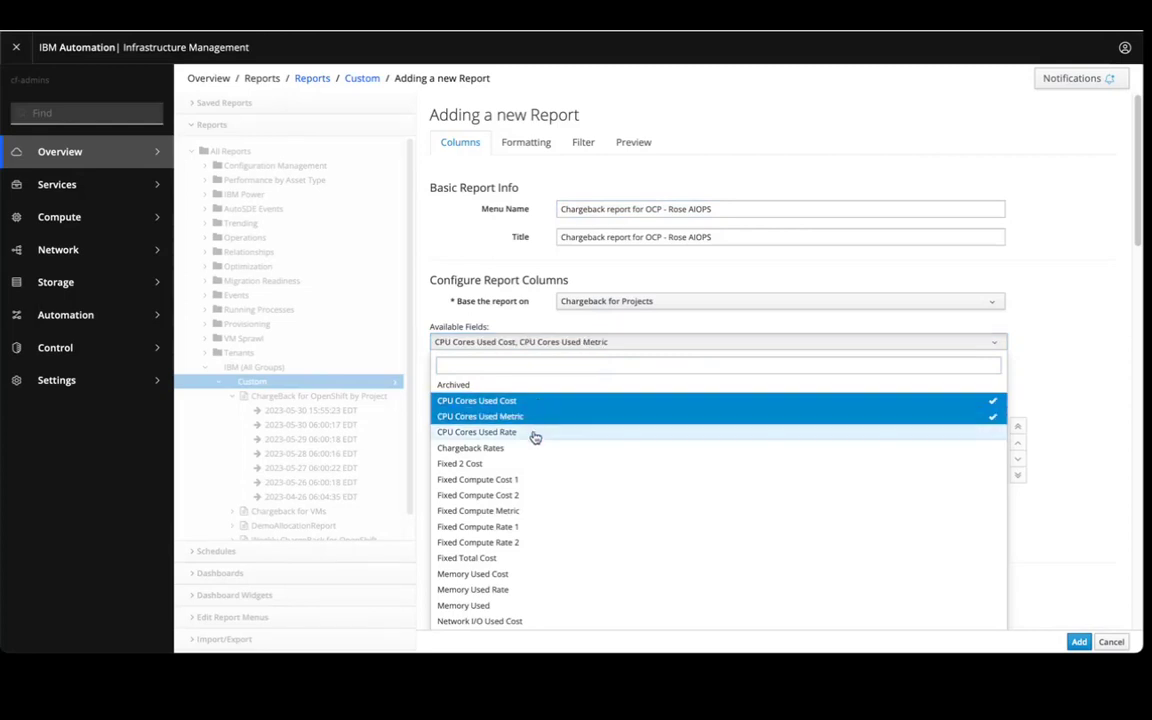
left_click(535, 432)
scroll(553, 497, "down", 1)
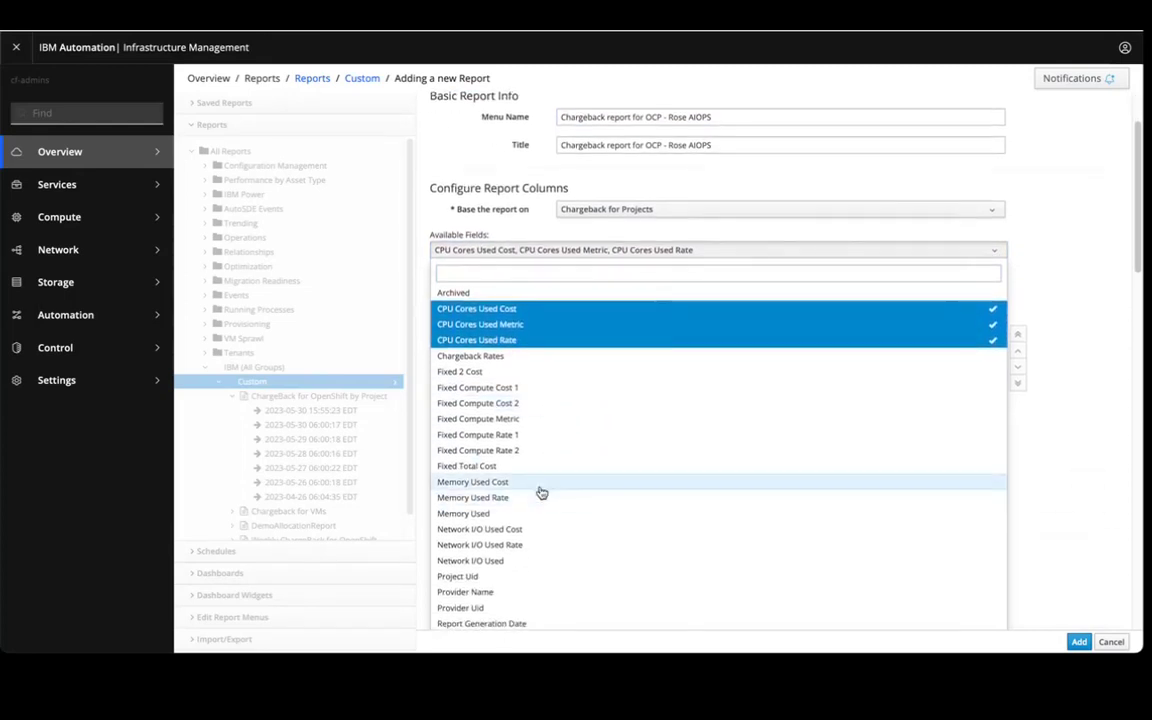
left_click(537, 482)
left_click(532, 497)
left_click(530, 513)
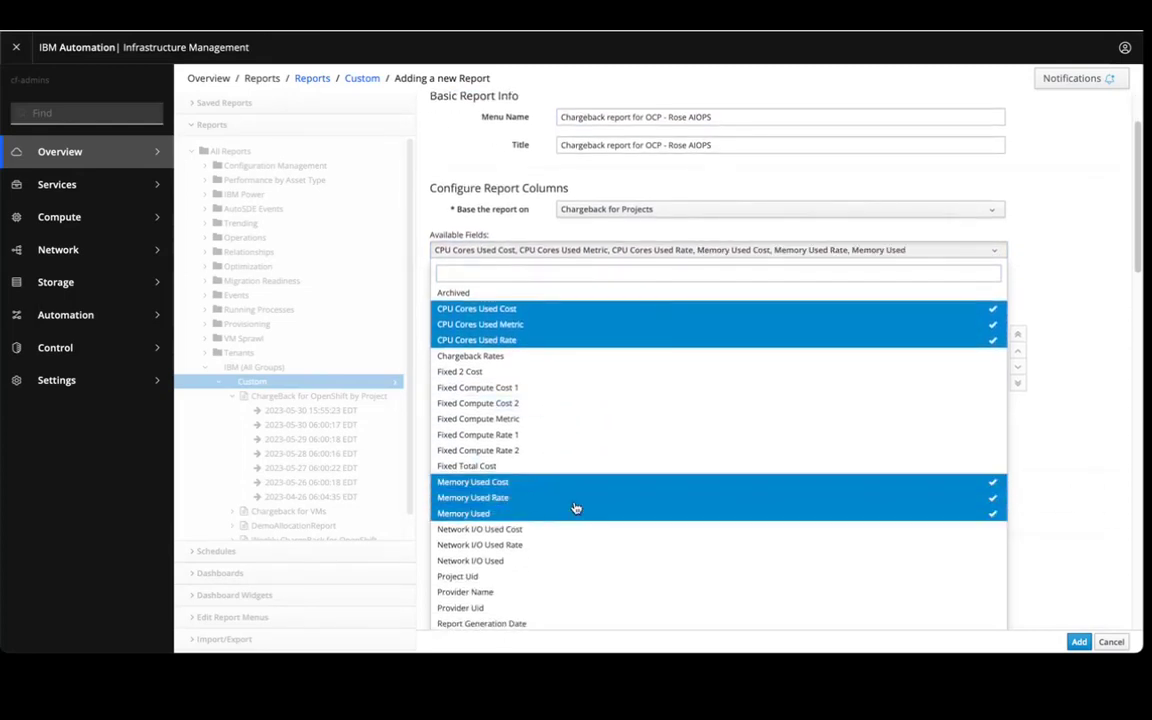
Step: Choose Network I/O Used Cost, Rate and Used, Provider Name and Total Cost, and add all the chosen fields to the report's selected fields
scroll(550, 505, "down", 3)
left_click(538, 460)
left_click(538, 476)
left_click(535, 491)
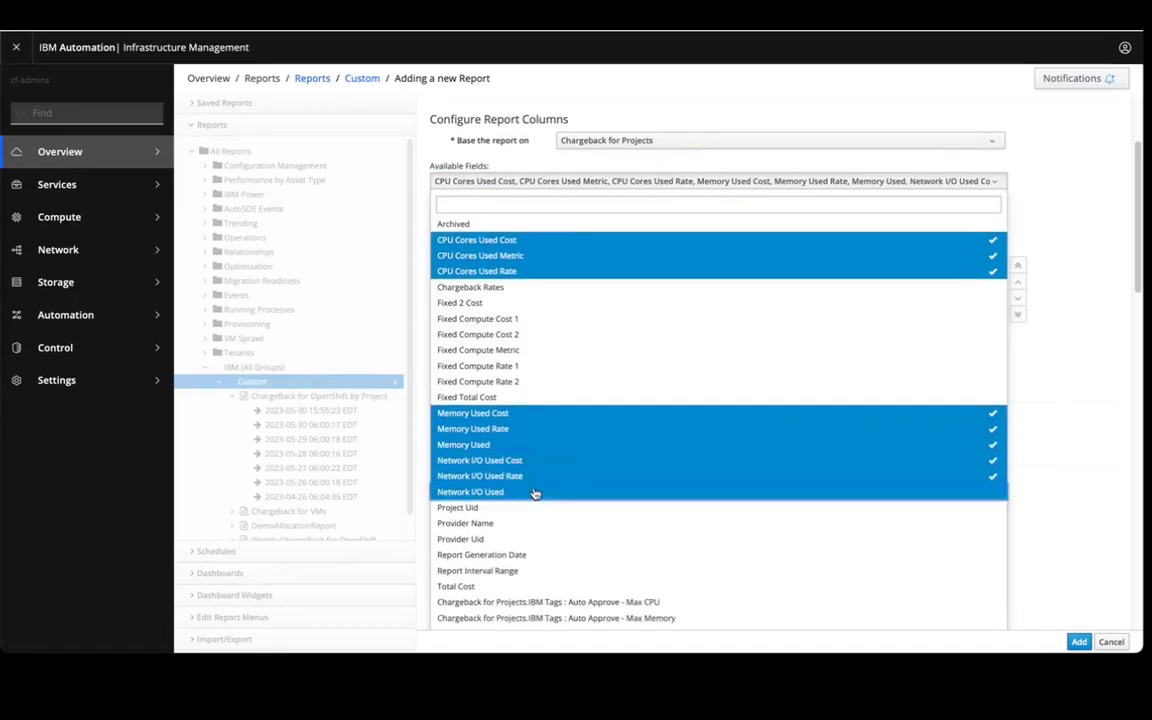
left_click(527, 523)
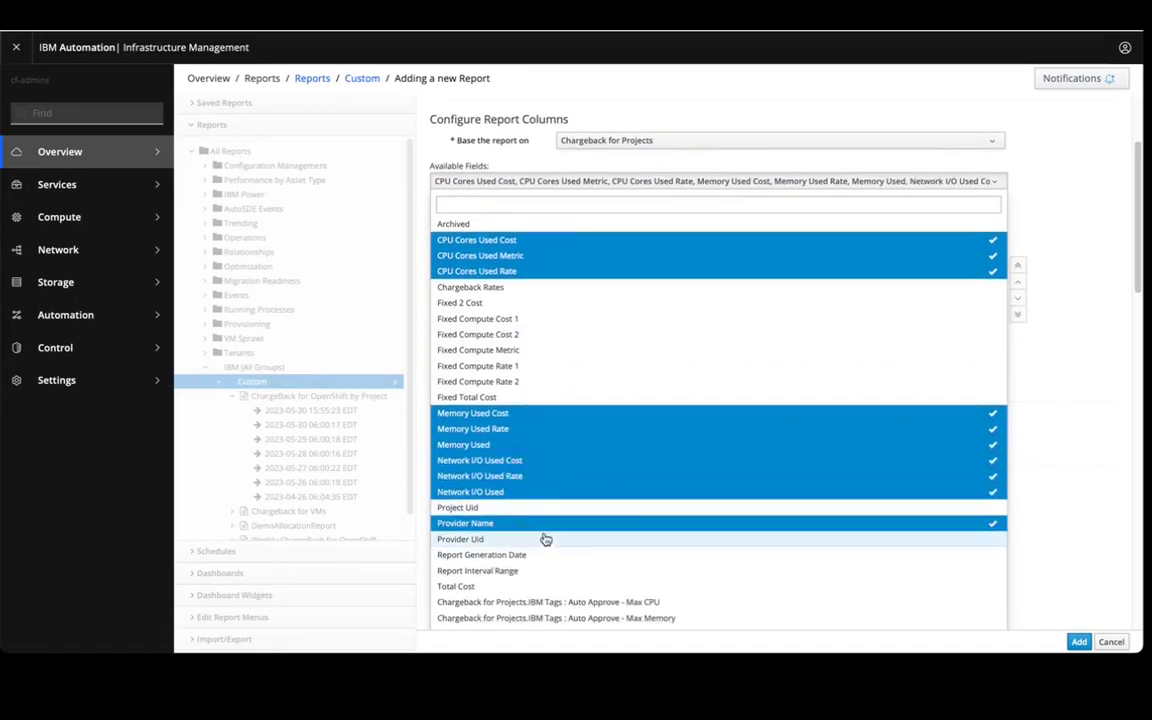
left_click(507, 586)
left_click(1058, 242)
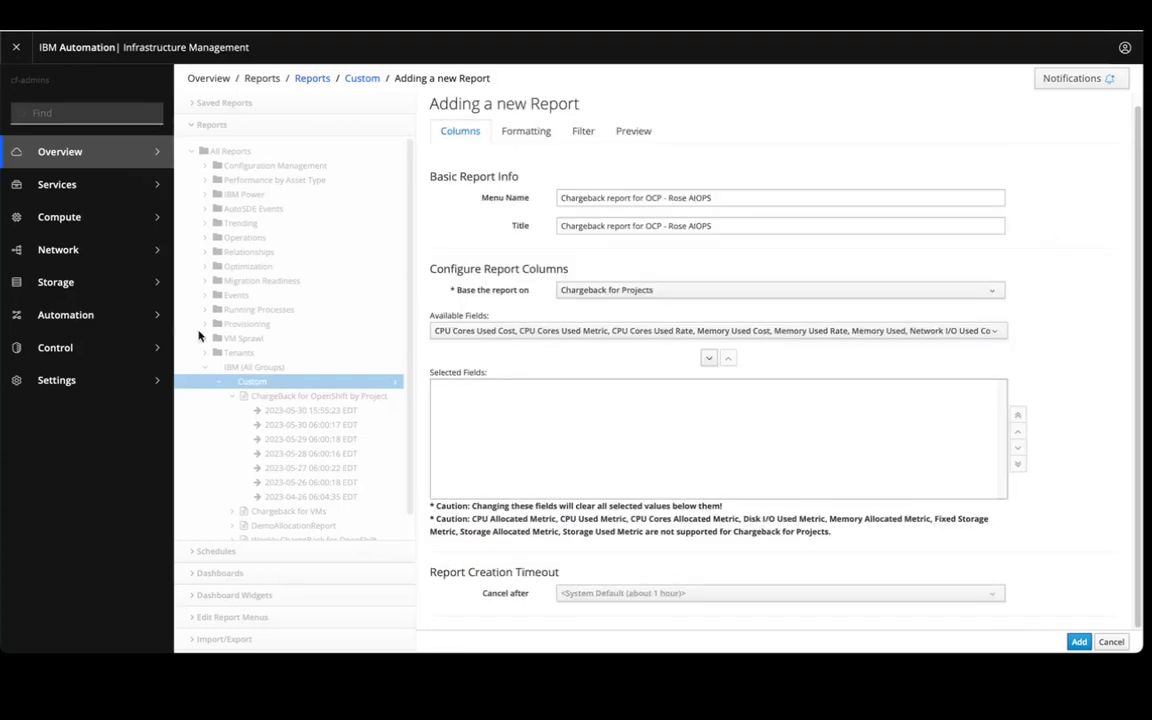
left_click(710, 359)
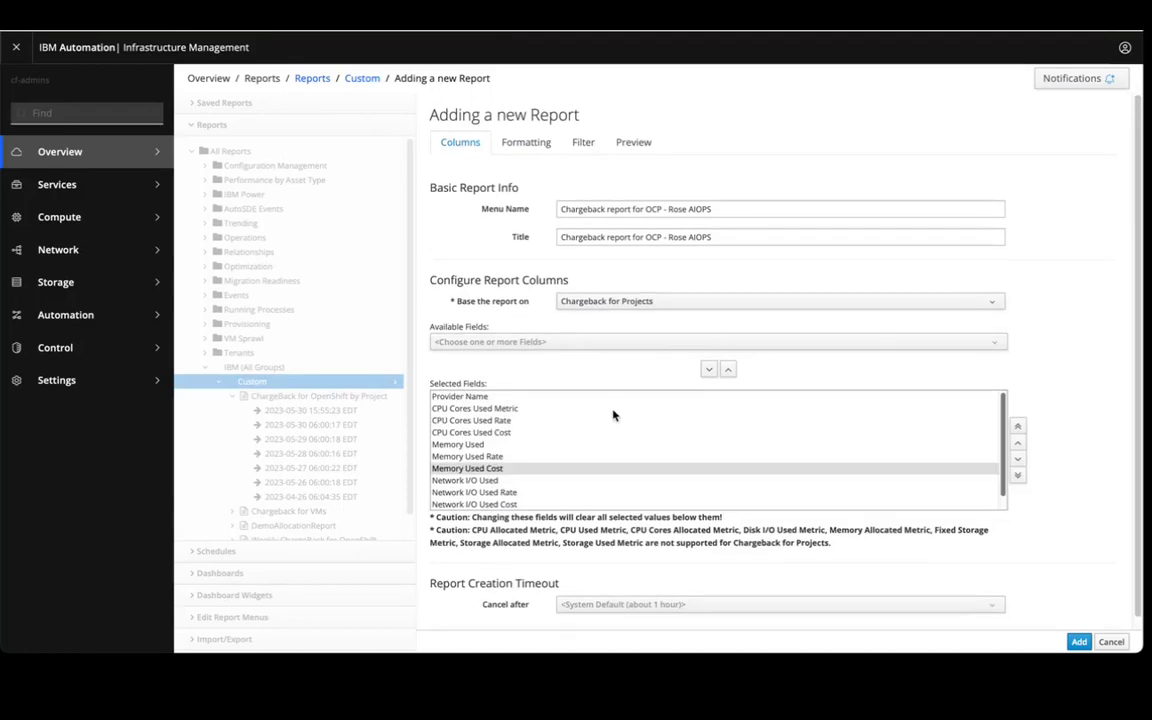
Step: Format the Provider Name and CPU Cores Used Rate columns as Human readable model name
left_click(526, 143)
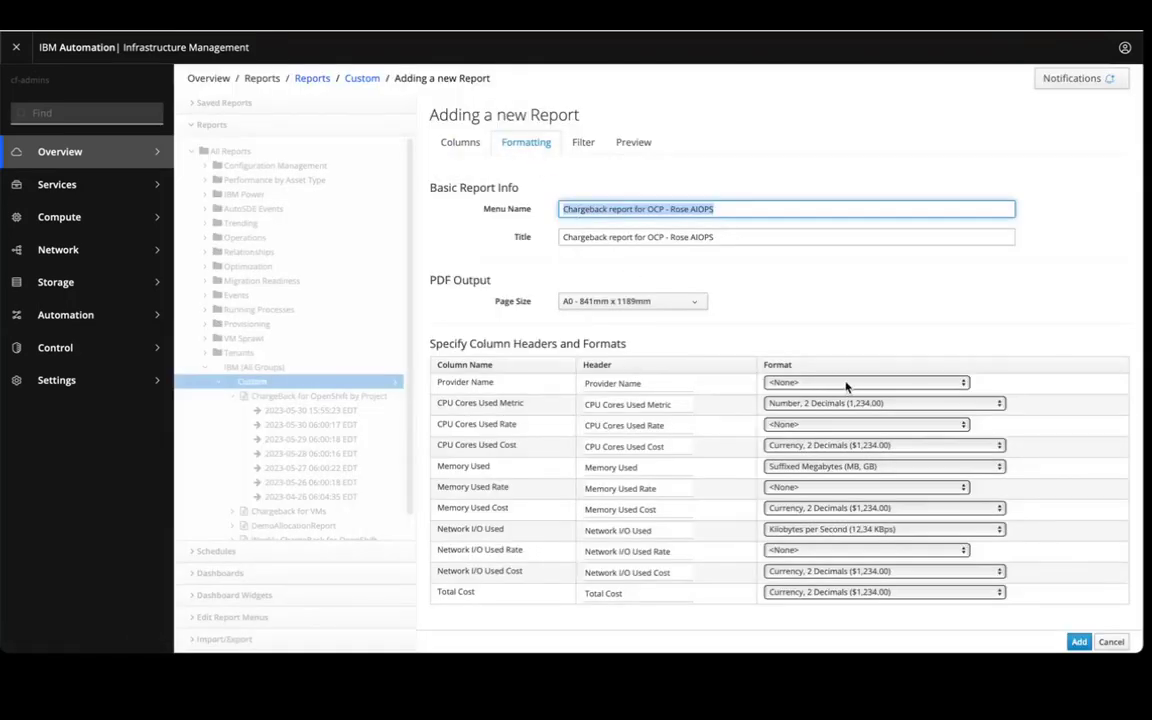
left_click(843, 384)
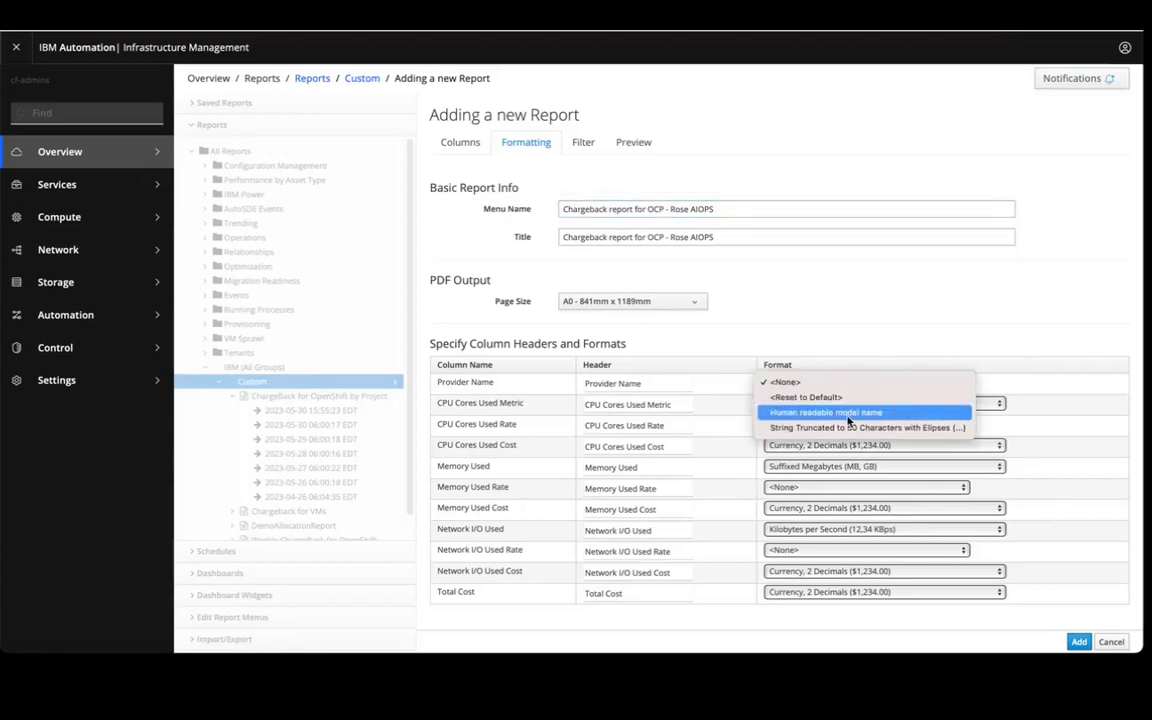
left_click(849, 413)
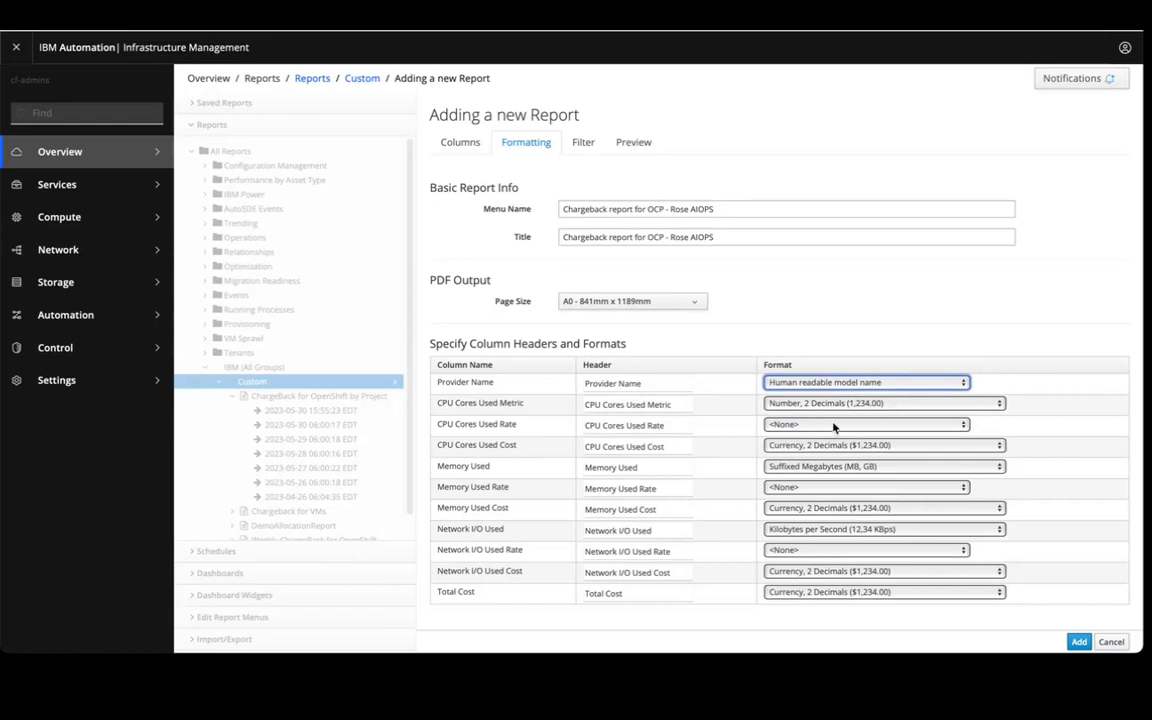
left_click(834, 425)
left_click(827, 457)
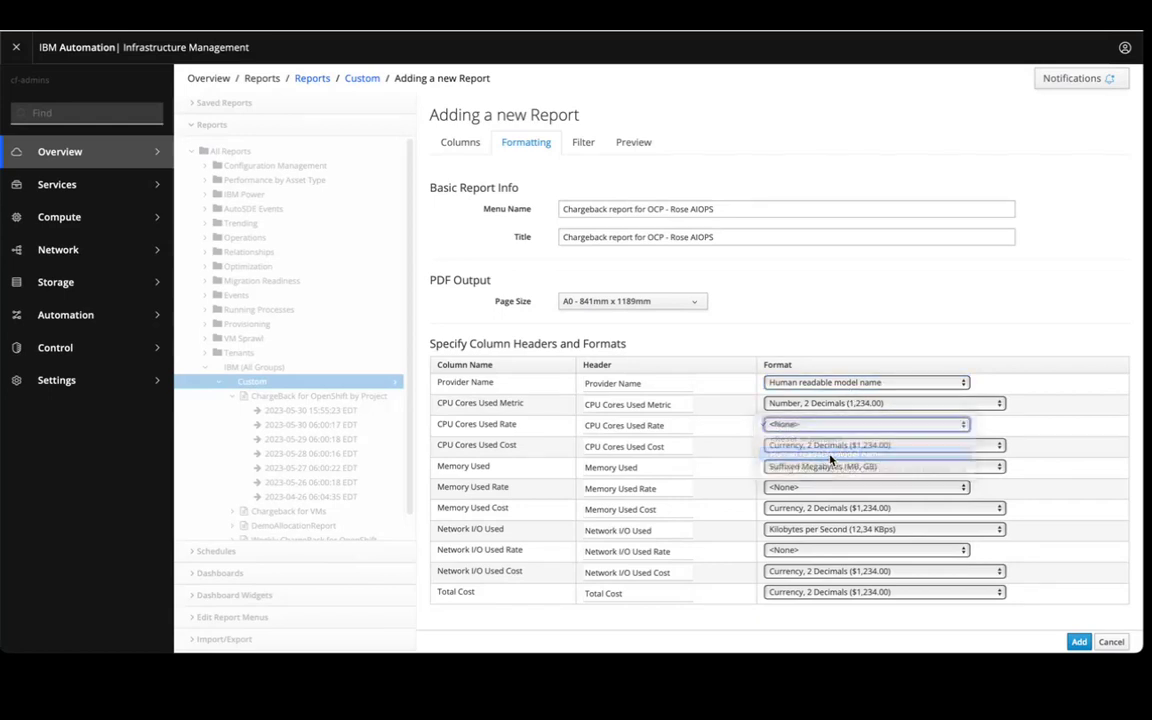
Step: Include the cumulative rate calculation and filter costs by Container Project to the aiops project on CoC Rose Cluster
left_click(587, 143)
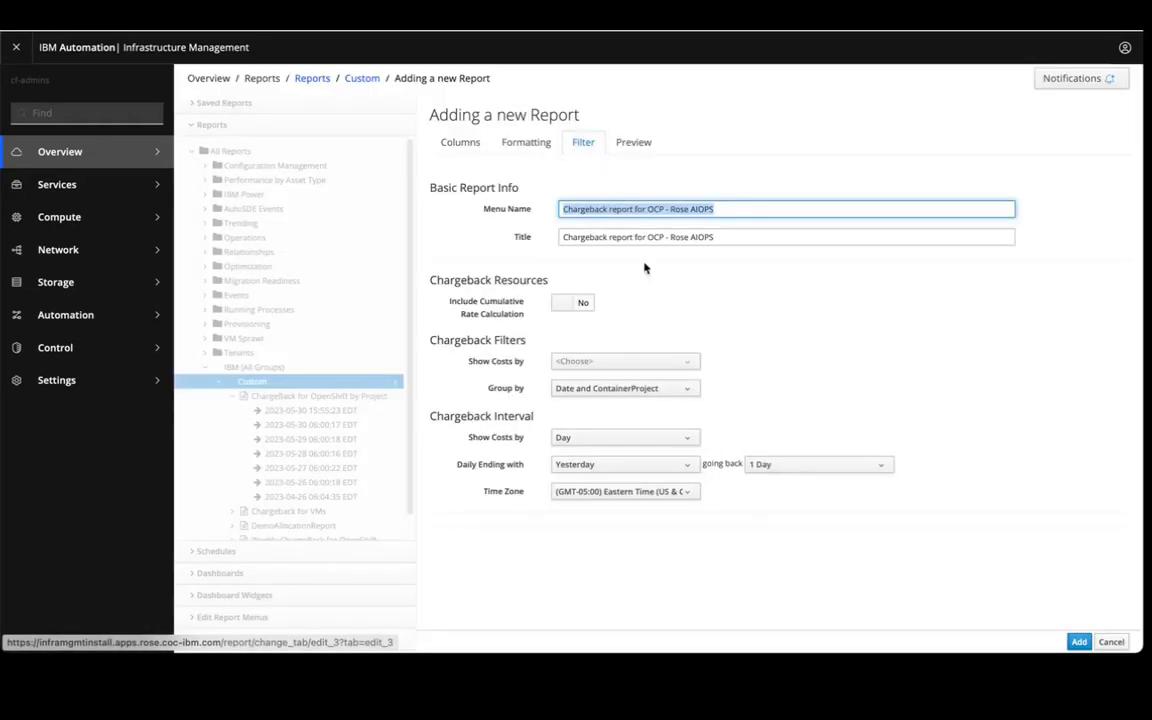
left_click(566, 310)
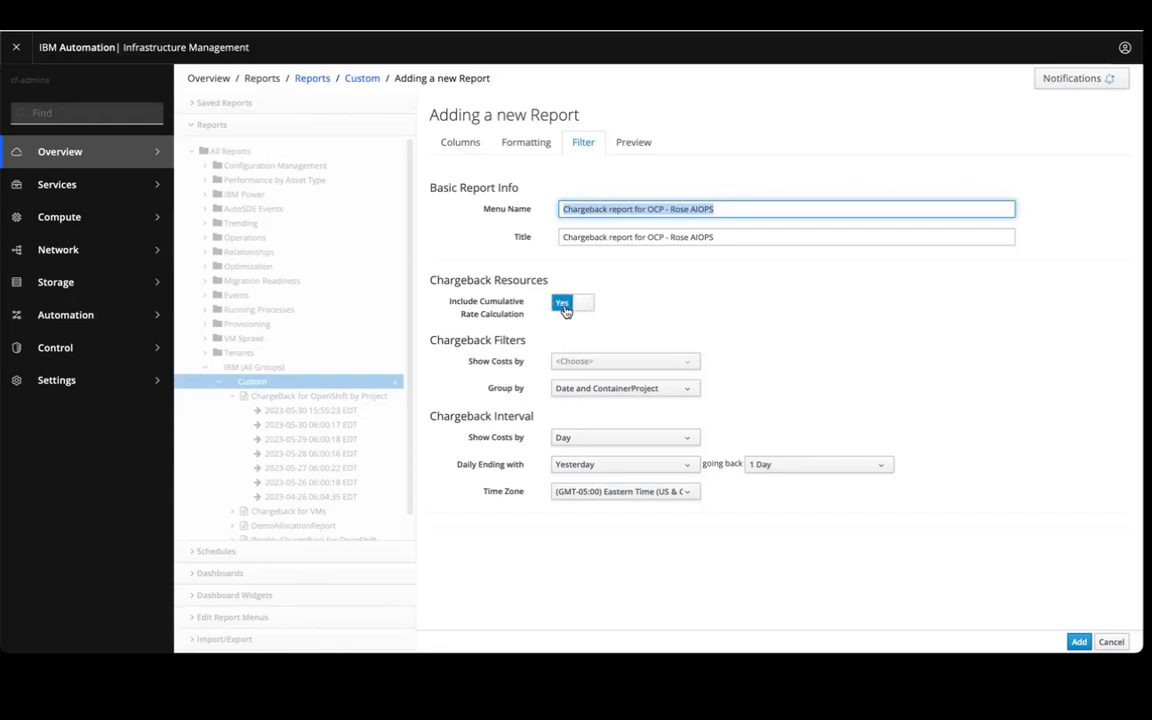
left_click(591, 362)
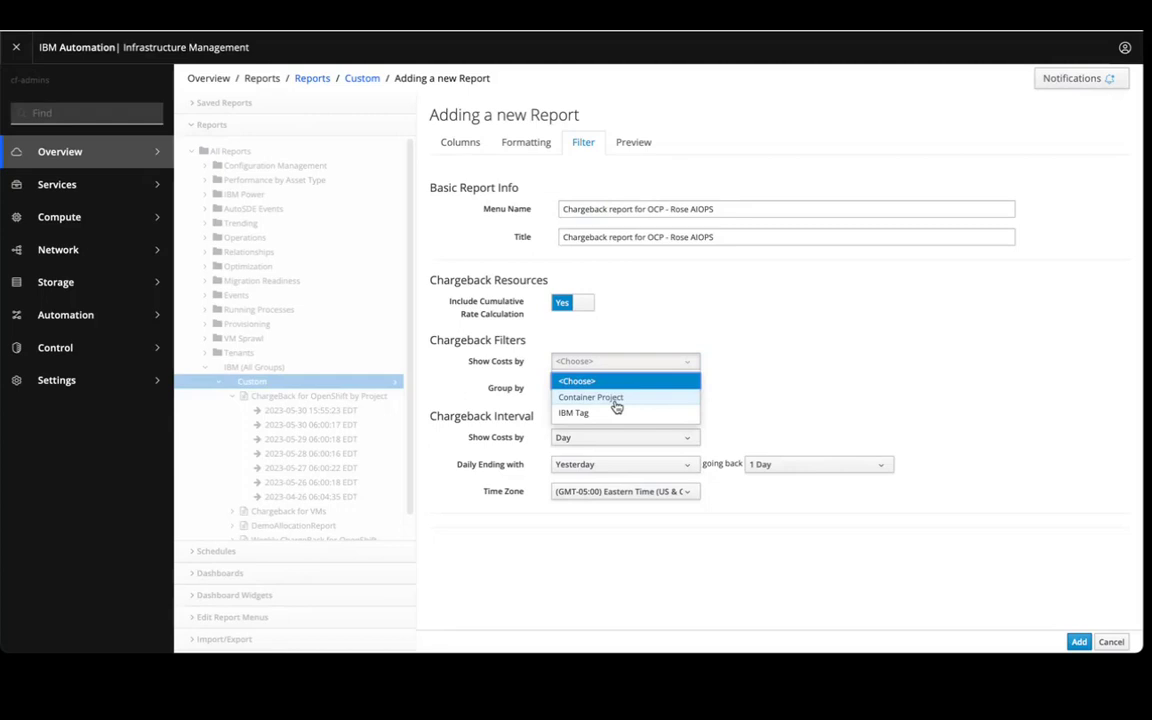
left_click(616, 402)
left_click(613, 393)
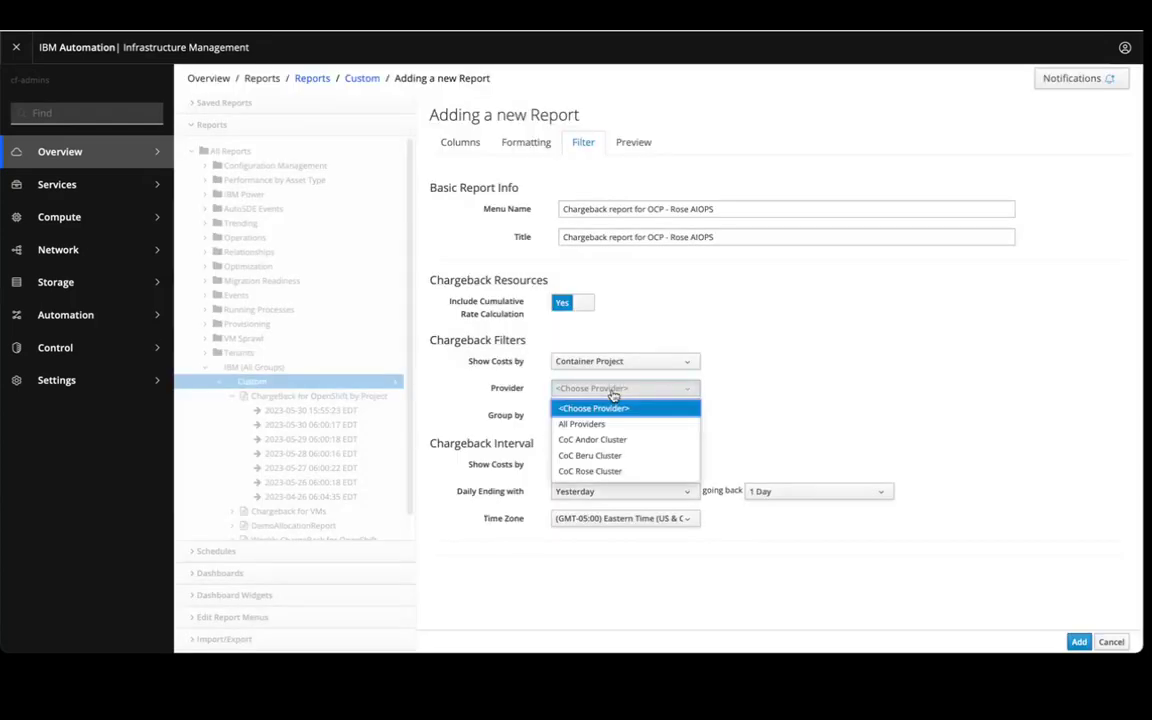
left_click(610, 473)
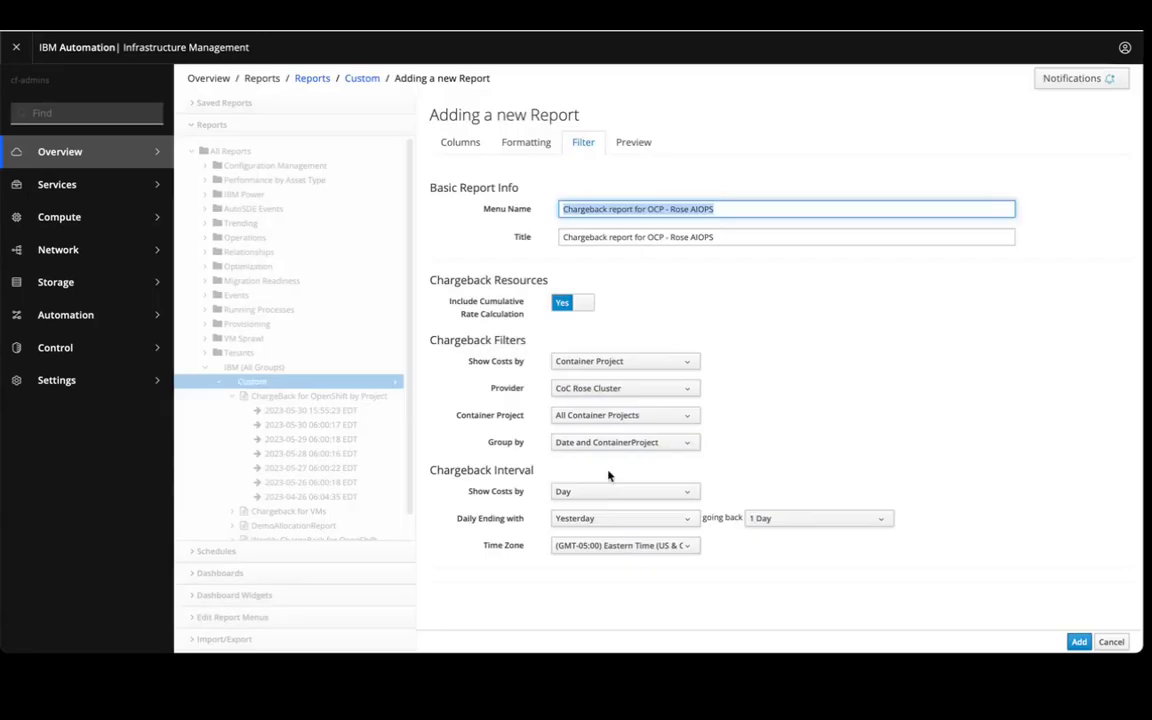
left_click(604, 418)
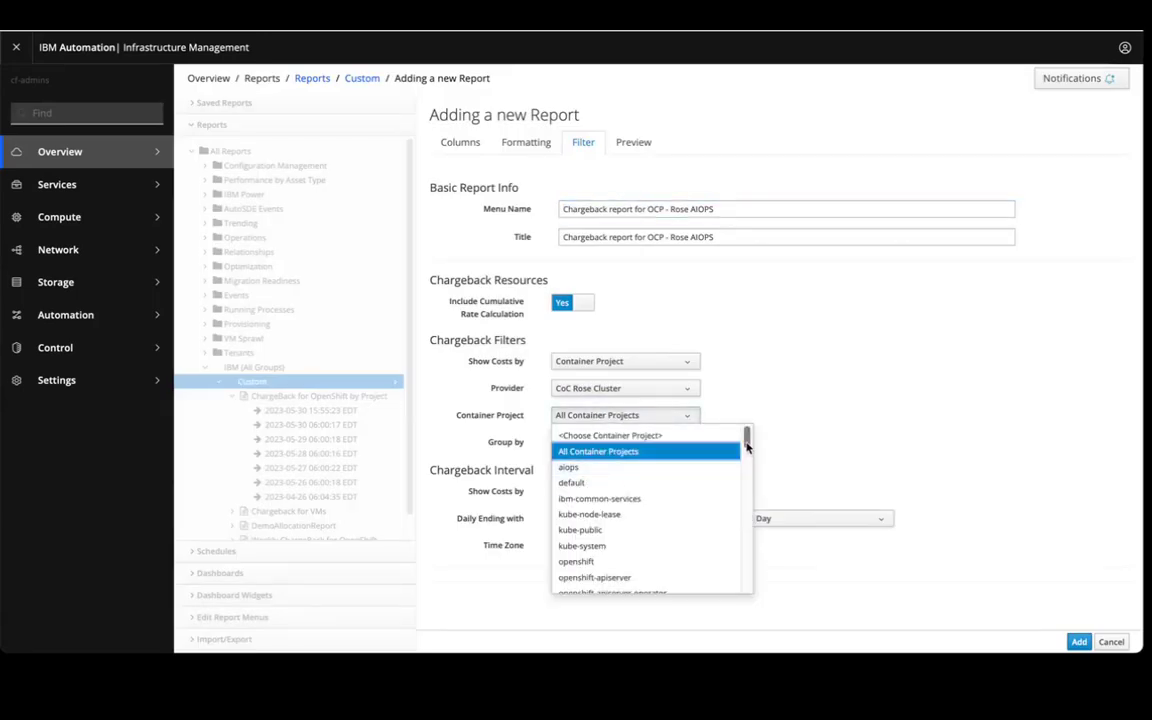
mouse_move(746, 447)
left_mouse_down()
mouse_move(744, 507)
mouse_move(747, 437)
left_mouse_up()
left_click(575, 469)
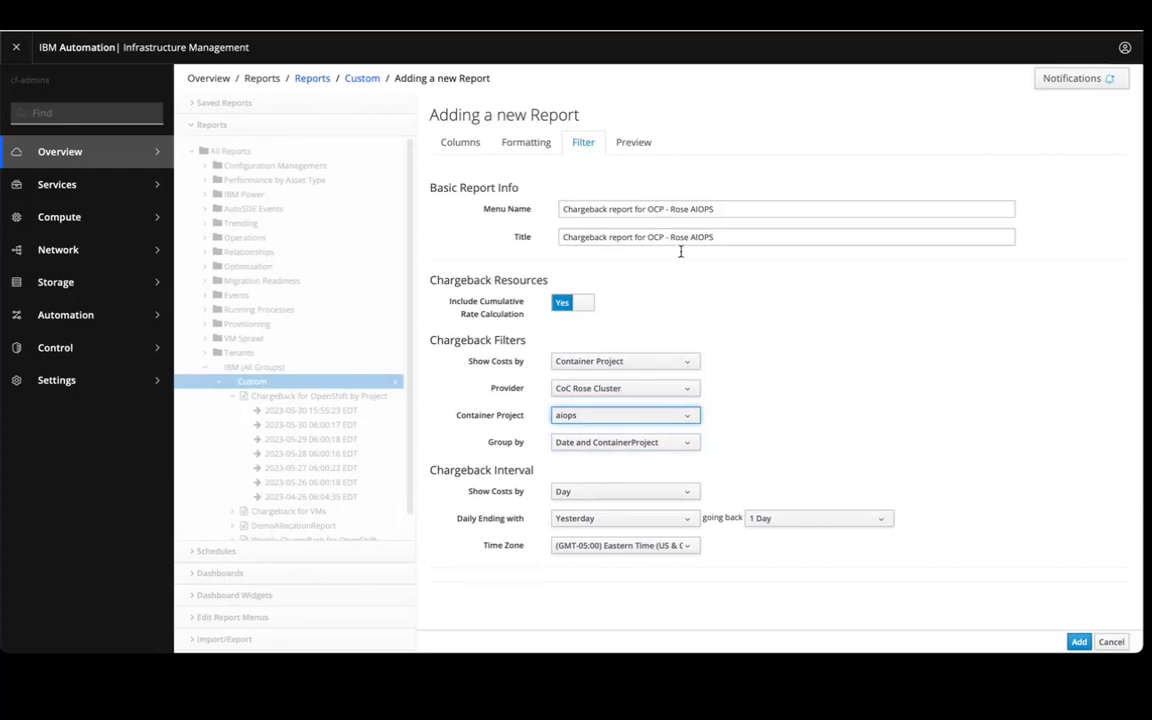
Step: Set the daily chargeback interval to go back 1 Week, keeping it ending with Yesterday
left_click(630, 520)
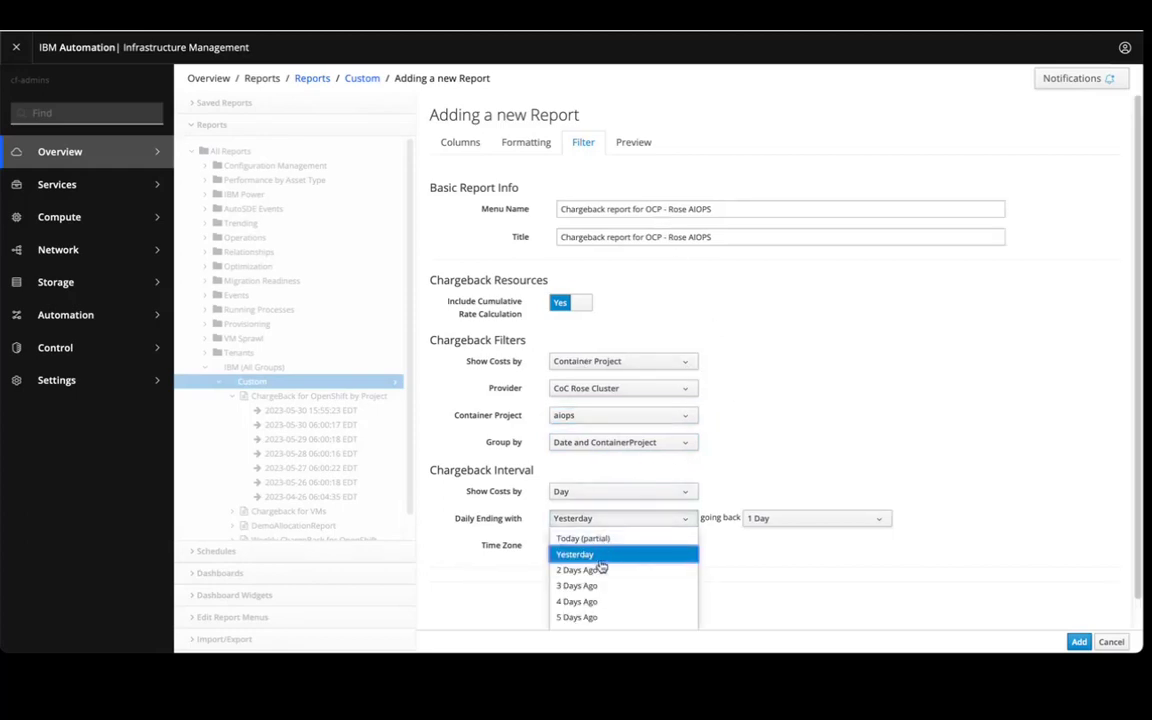
left_click(820, 520)
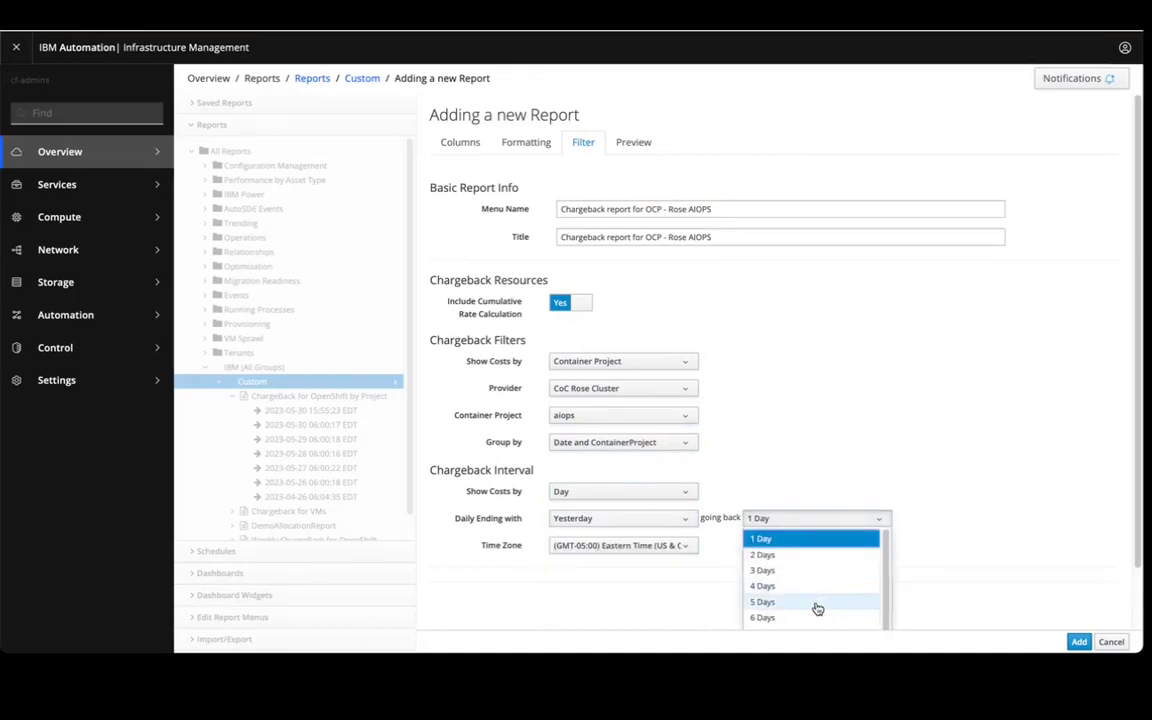
scroll(819, 612, "down", 1)
left_click(797, 627)
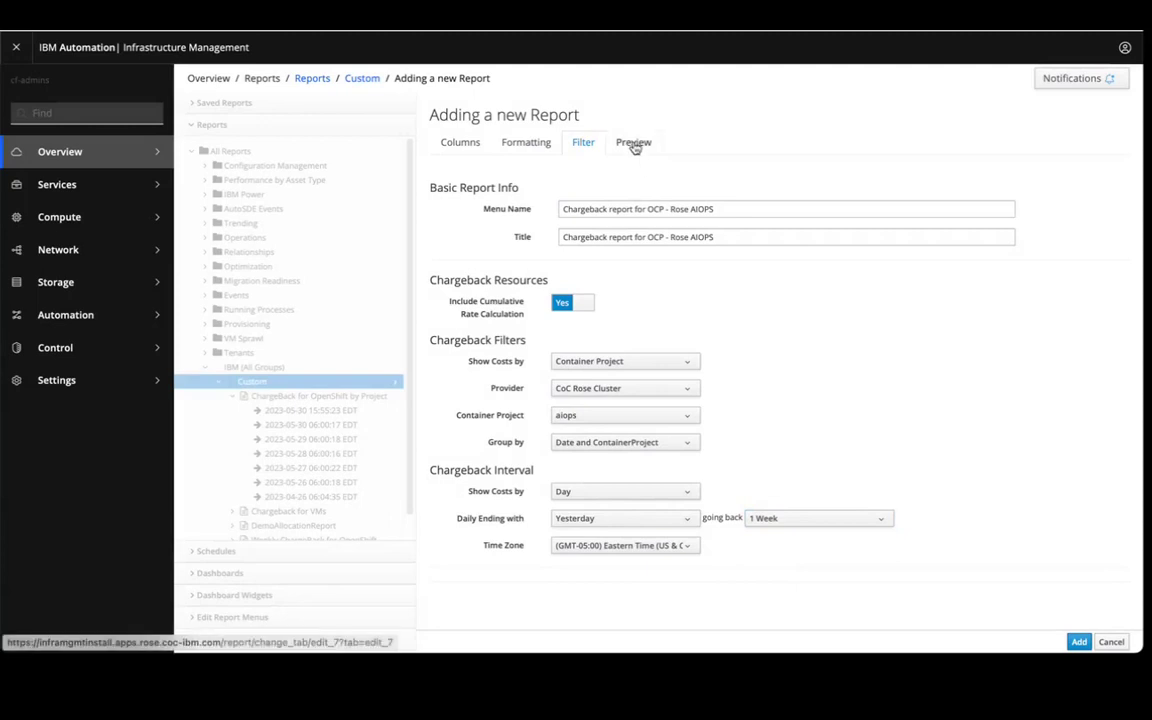
Step: Generate a preview of the chargeback report and add the report
left_click(633, 144)
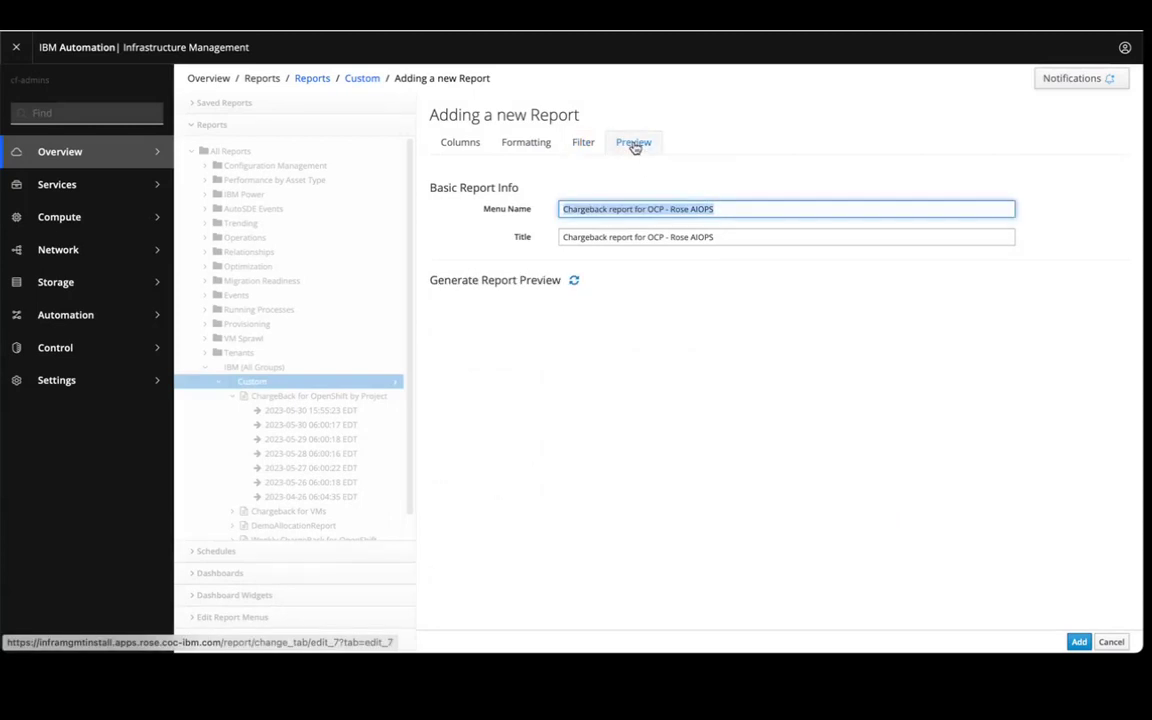
left_click(574, 281)
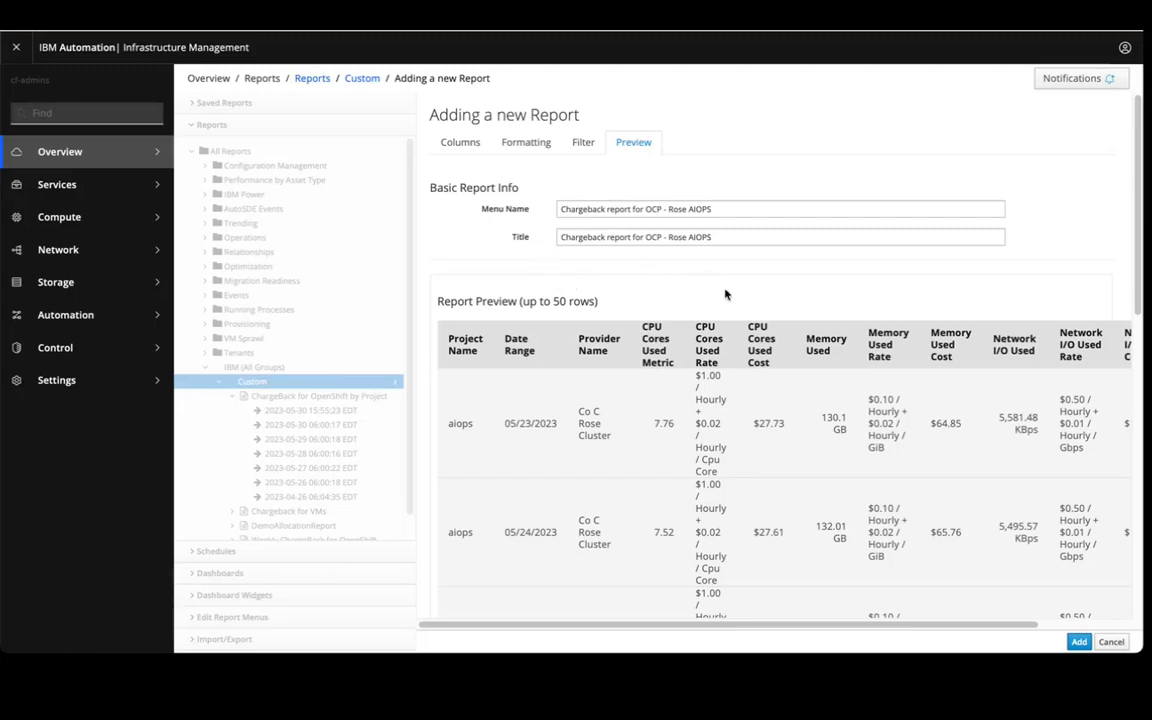
left_click(1079, 643)
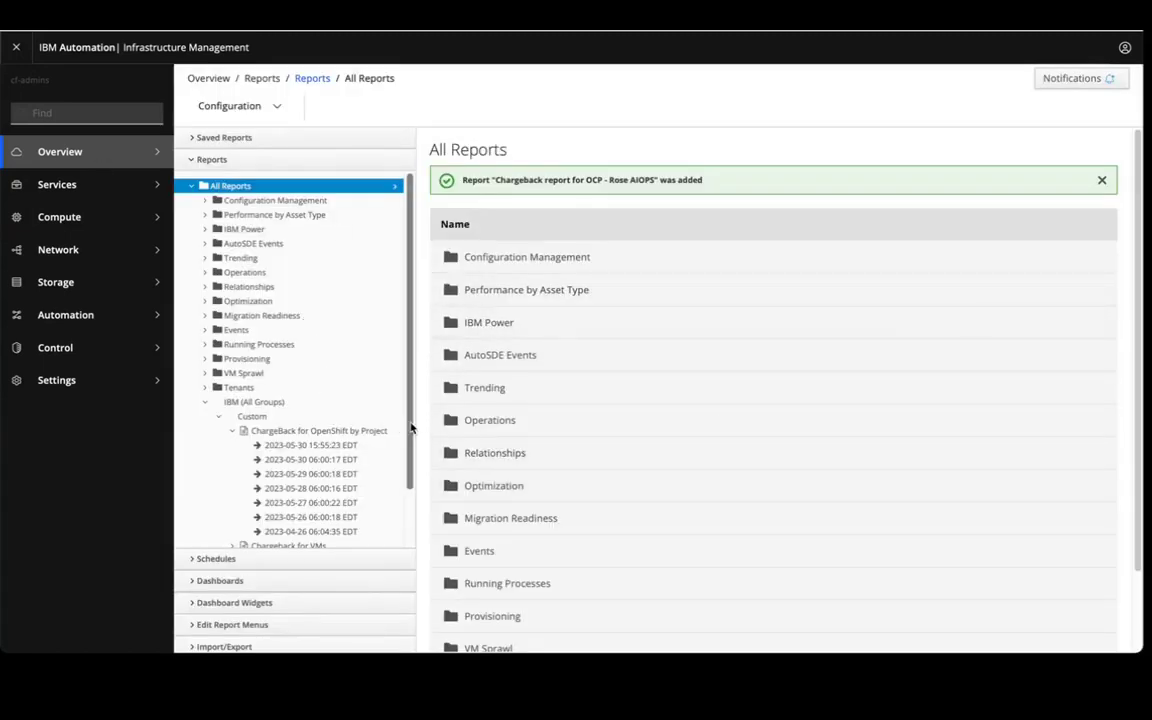
Step: Open the new Rose AIOPS chargeback report in the Custom folder, check its saved reports, and queue it to run
left_click_drag(410, 428, 411, 501)
left_click(290, 494)
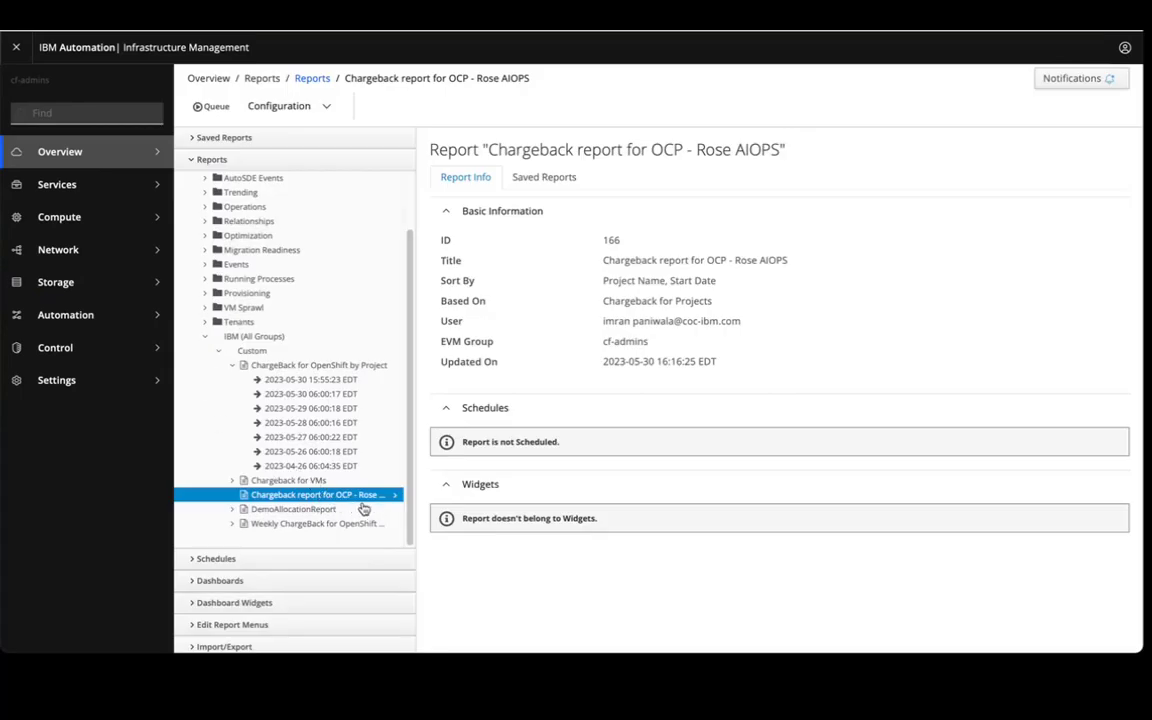
left_click(545, 177)
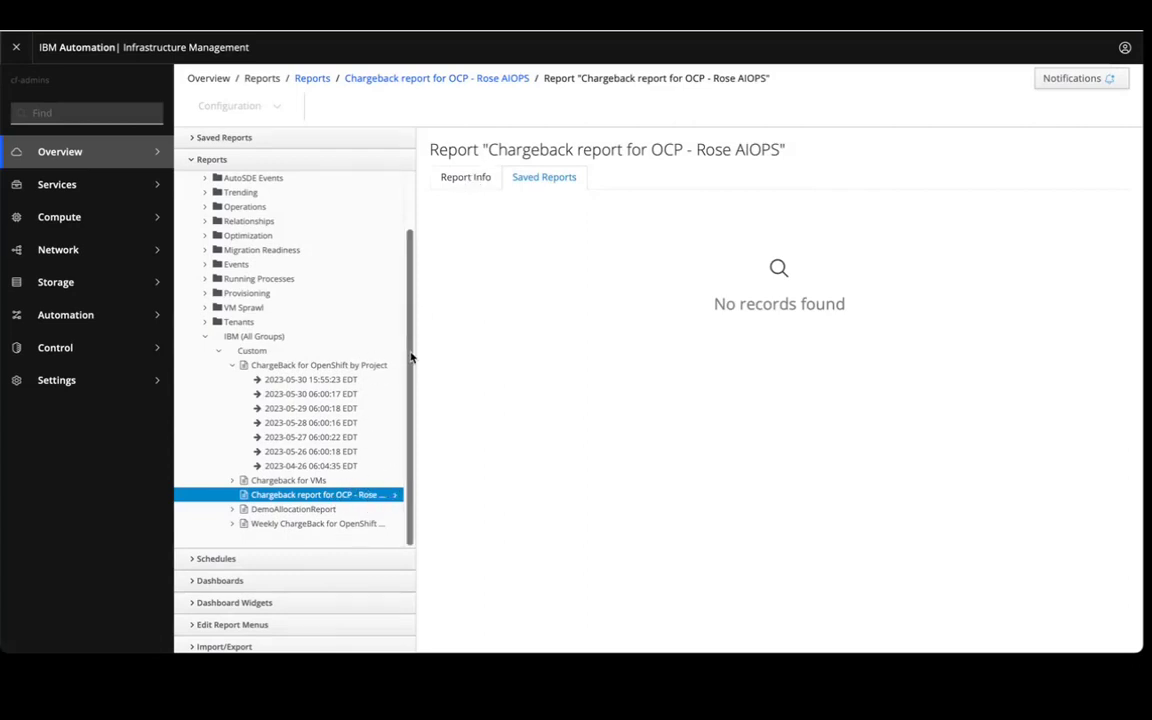
scroll(369, 391, "up", 2)
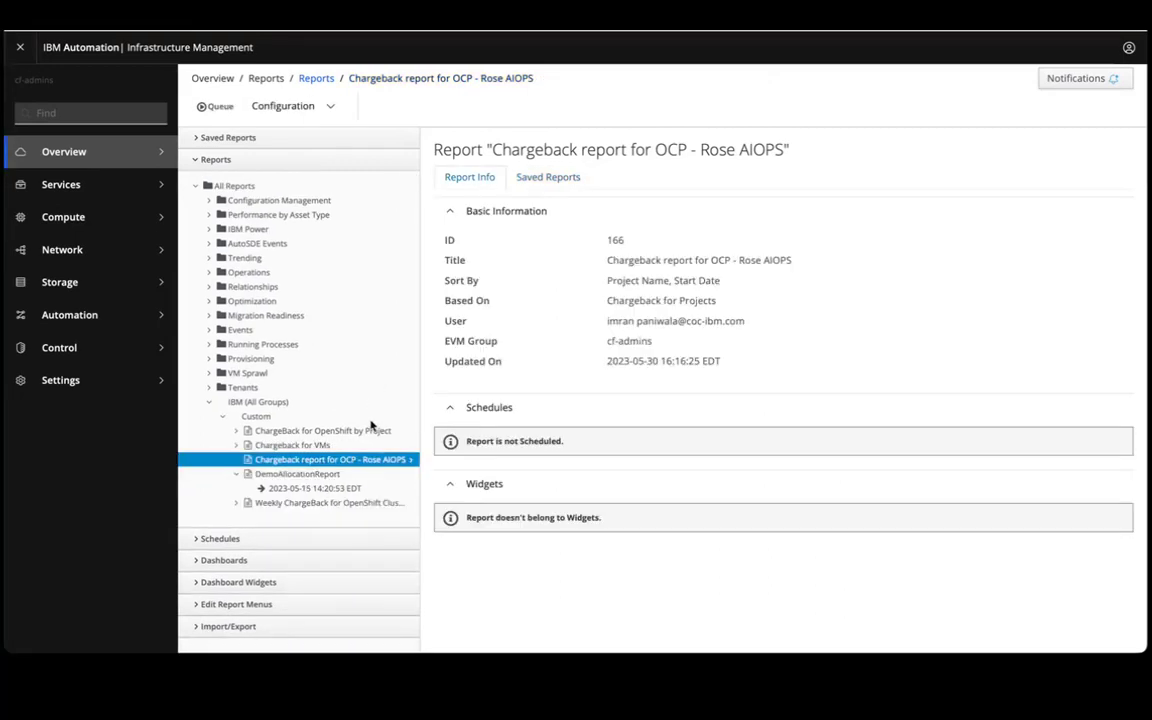
left_click(218, 108)
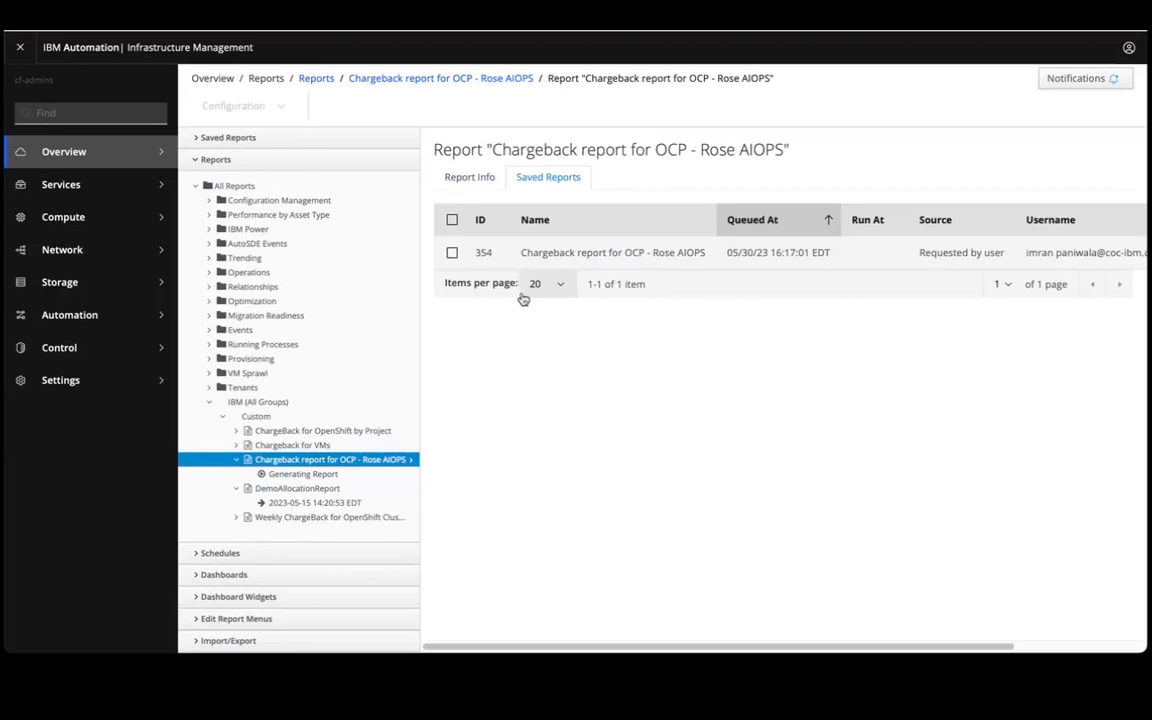
Step: Open the saved result of the Rose AIOPS chargeback report and review its cost columns and download options
left_click(588, 256)
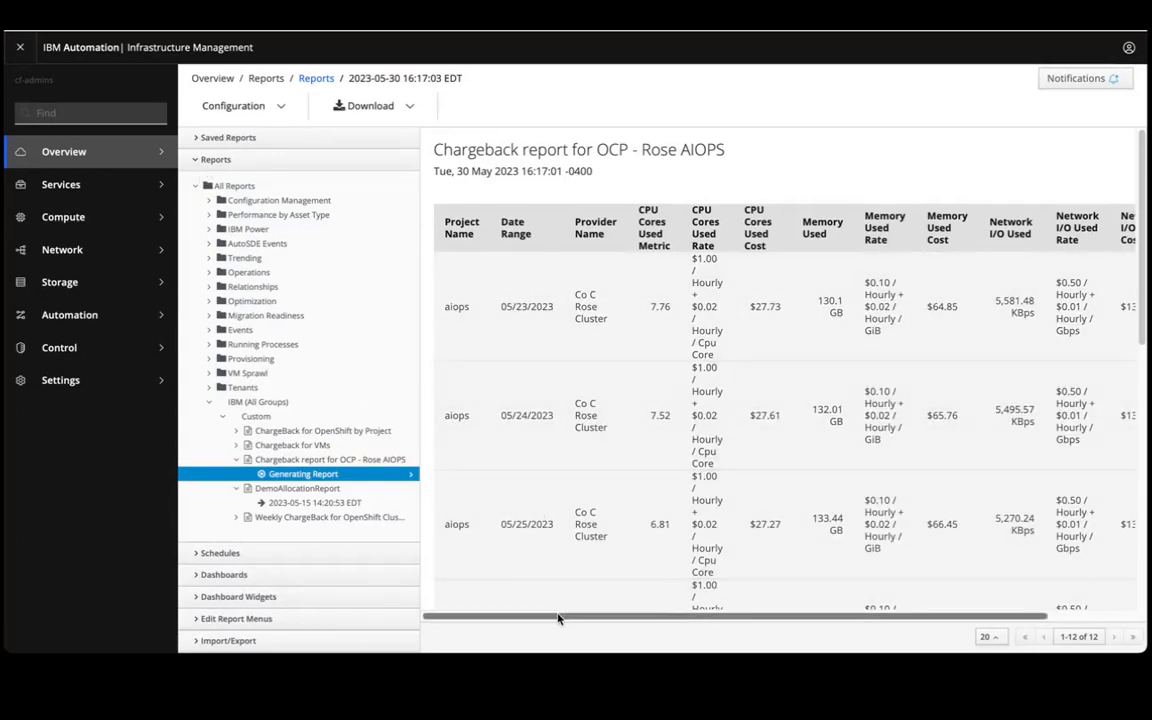
left_click_drag(559, 619, 424, 612)
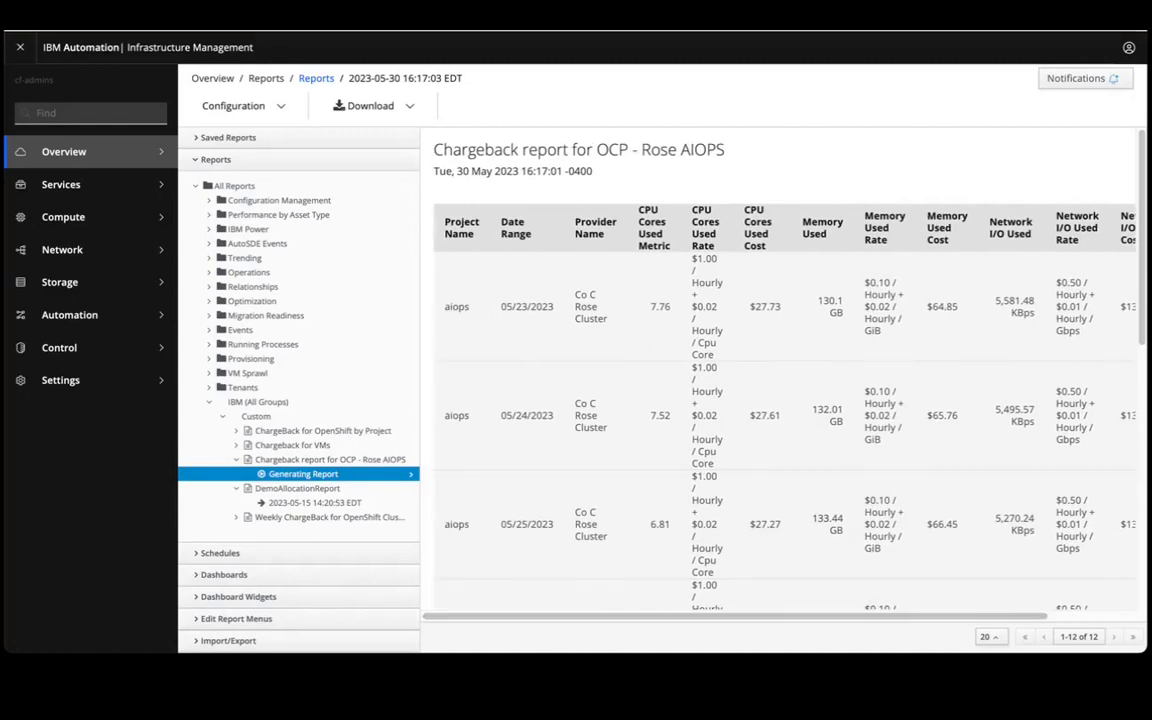
left_click(407, 108)
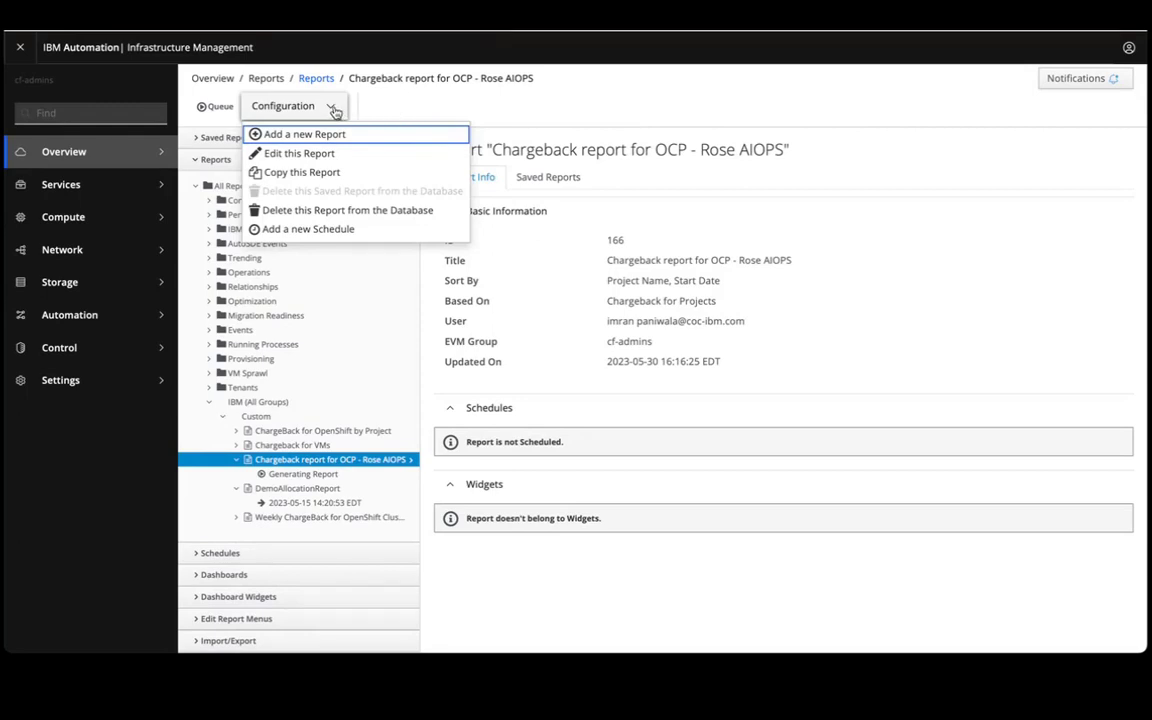
Step: Set up a new schedule for the Rose AIOPS chargeback report, running daily every day at 5 h 0 m with e-mail sending enabled
left_click(321, 238)
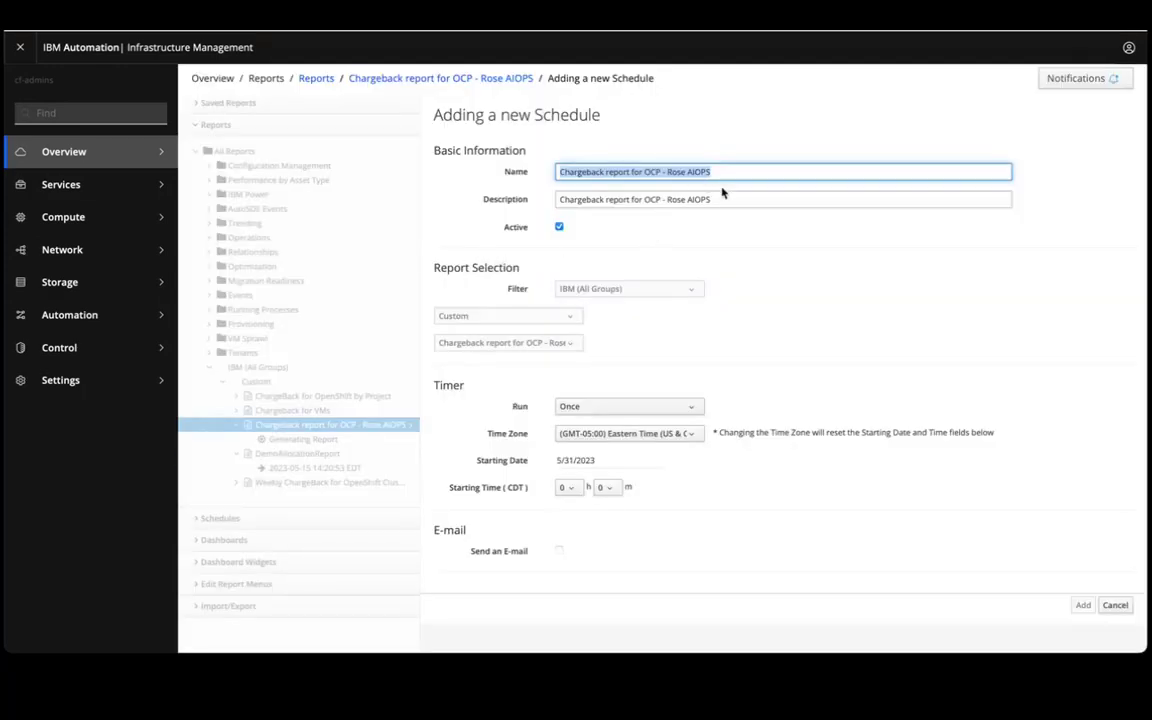
left_click(612, 407)
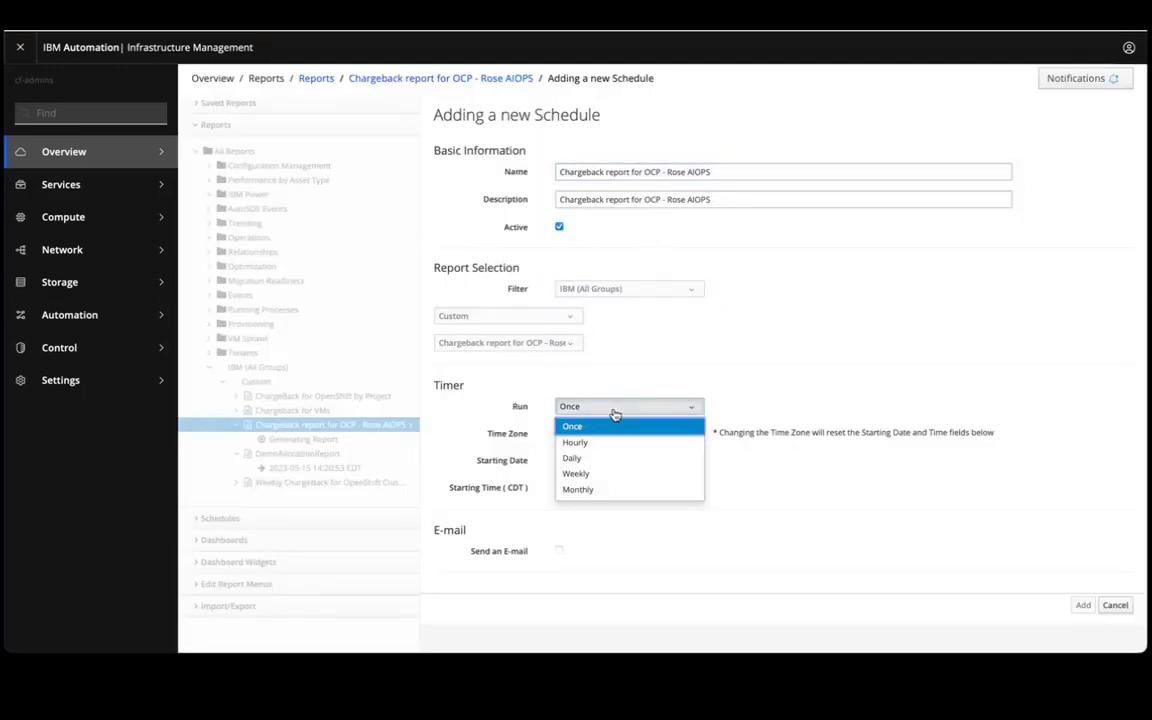
left_click(590, 459)
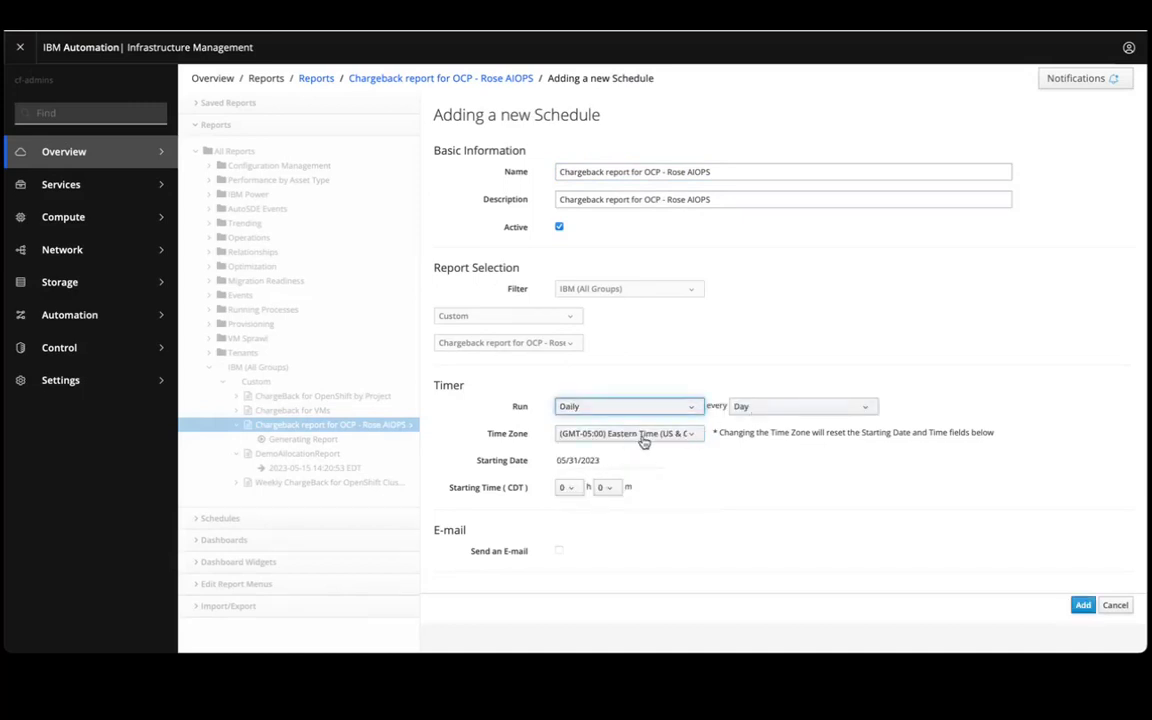
left_click(567, 489)
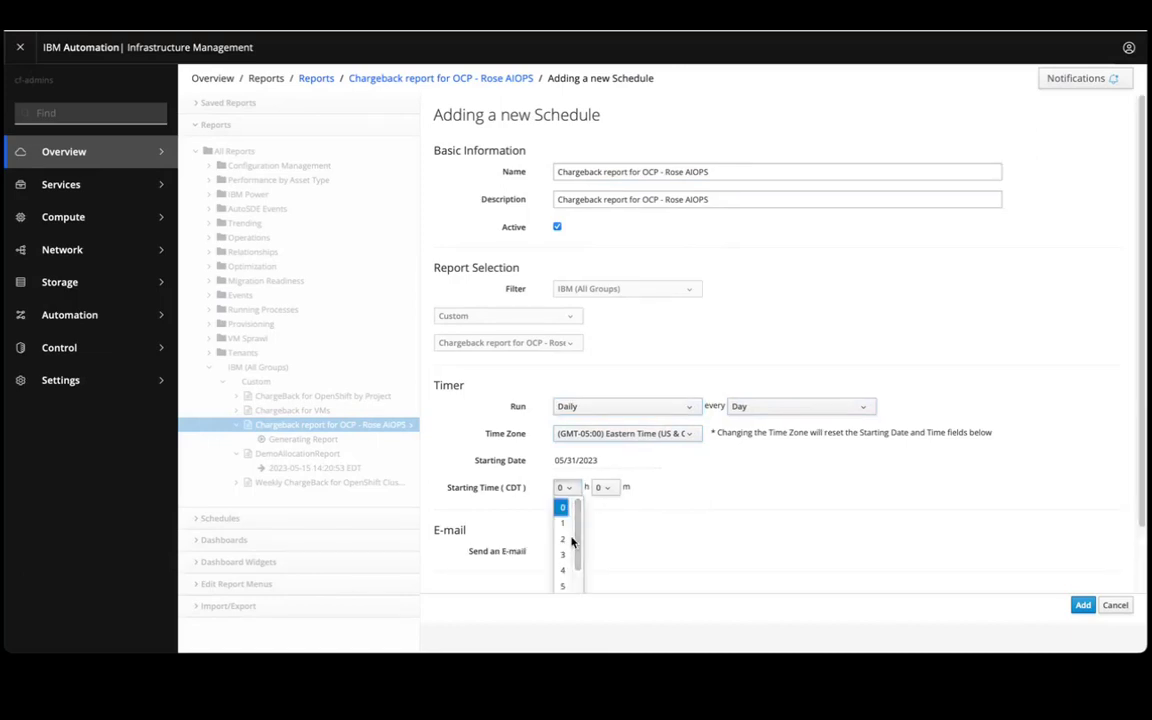
left_click(564, 586)
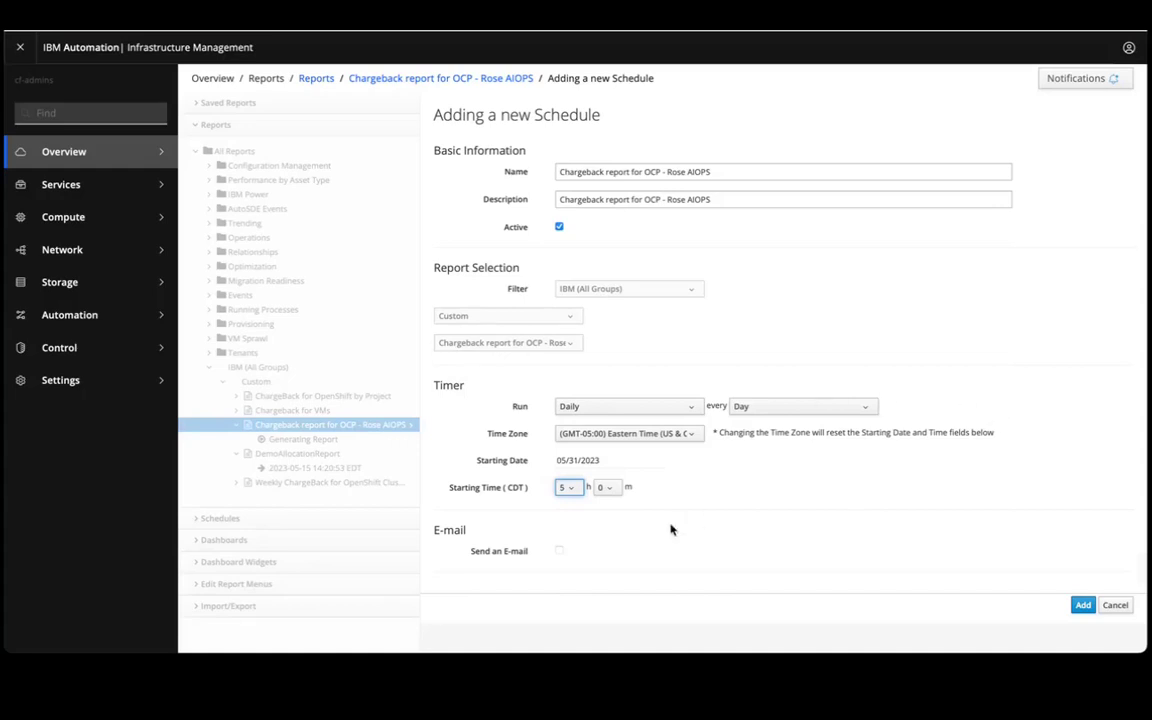
left_click(557, 552)
scroll(746, 504, "down", 5)
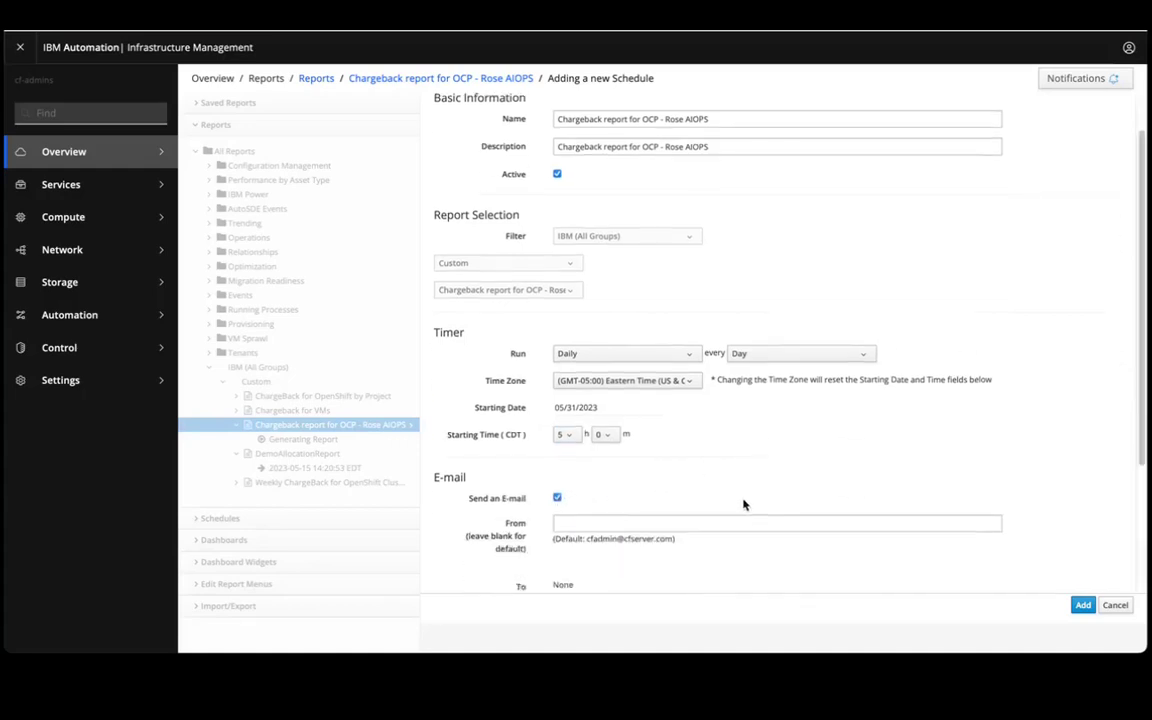
left_click(594, 330)
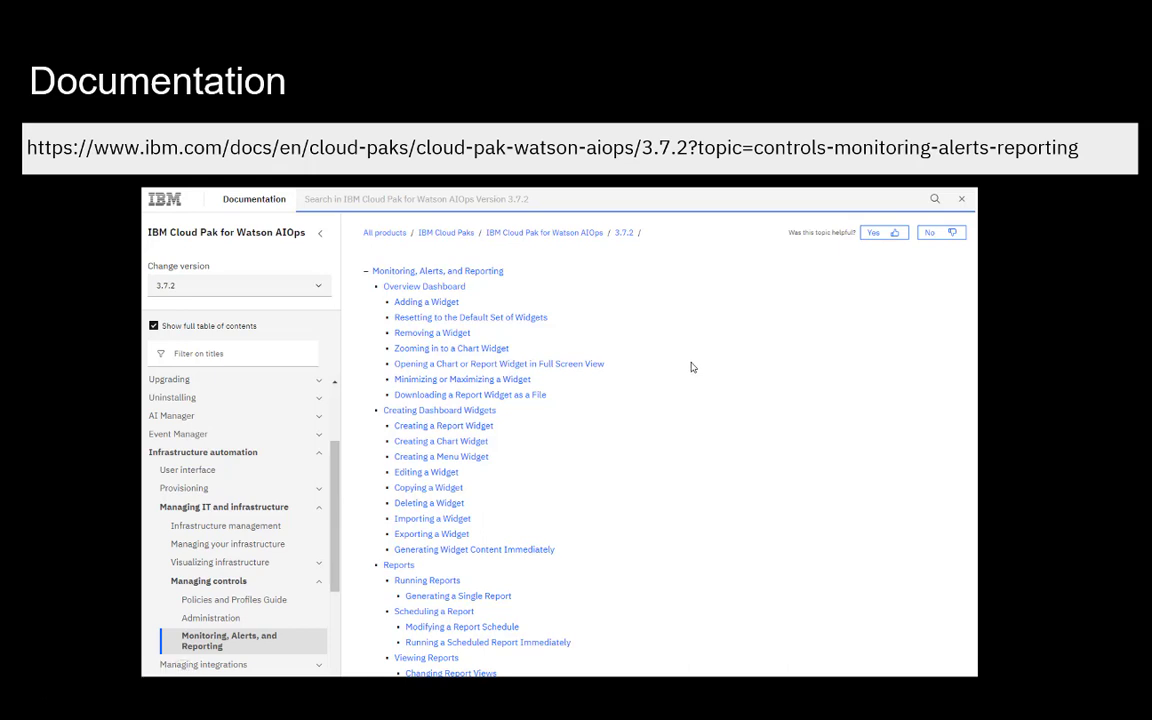
key("Right")
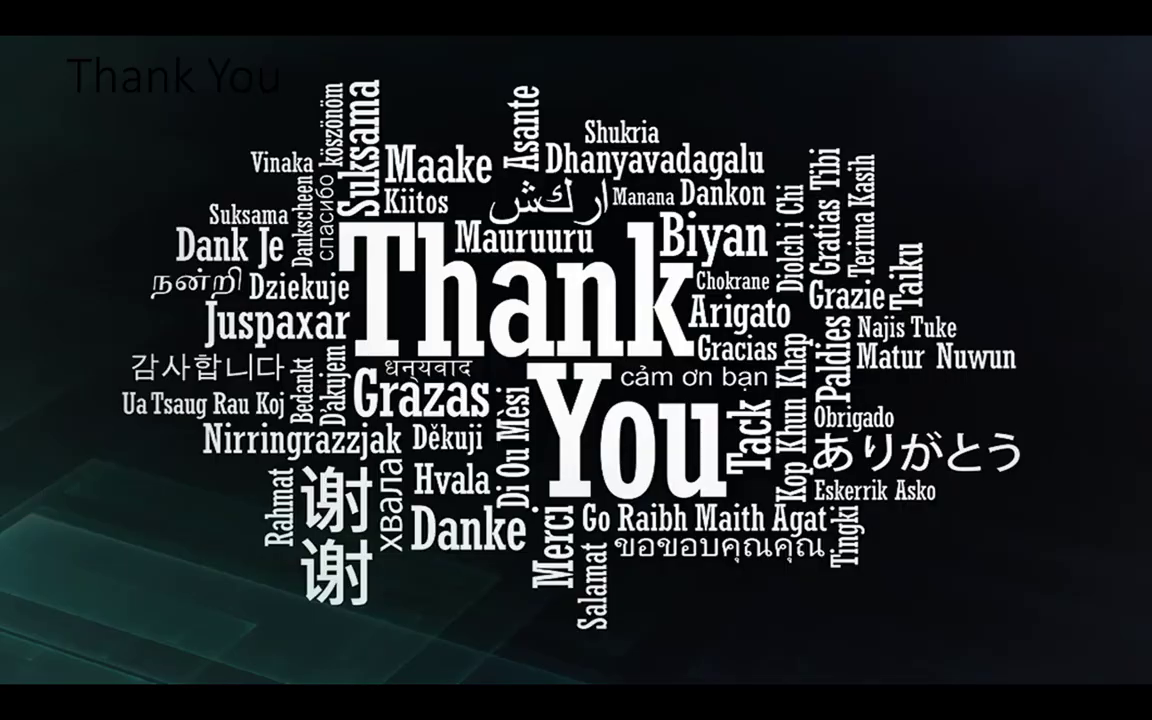